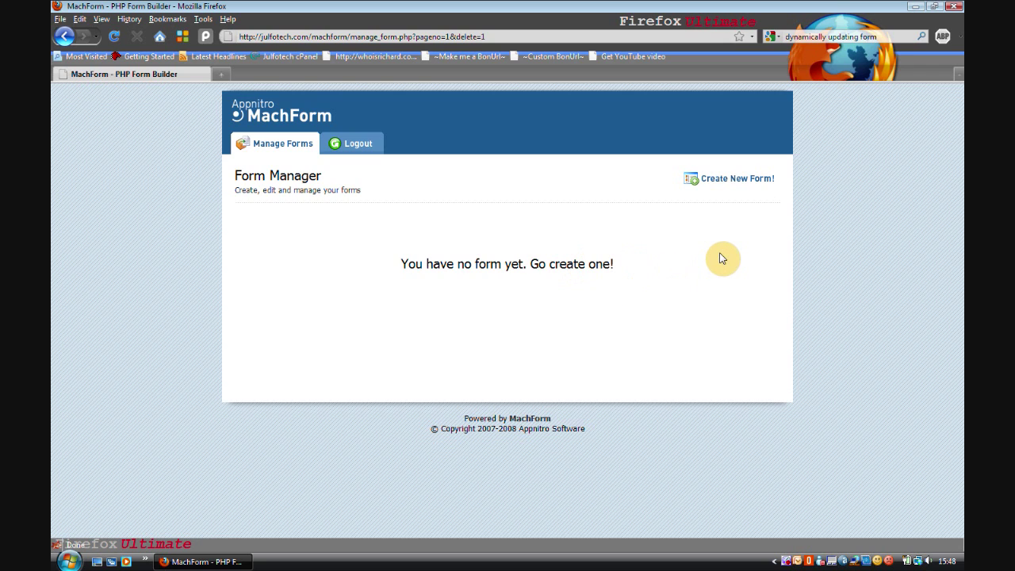
# Start a new form and title it 'Example' with the description 'Example Form'
pyautogui.click(723, 187)
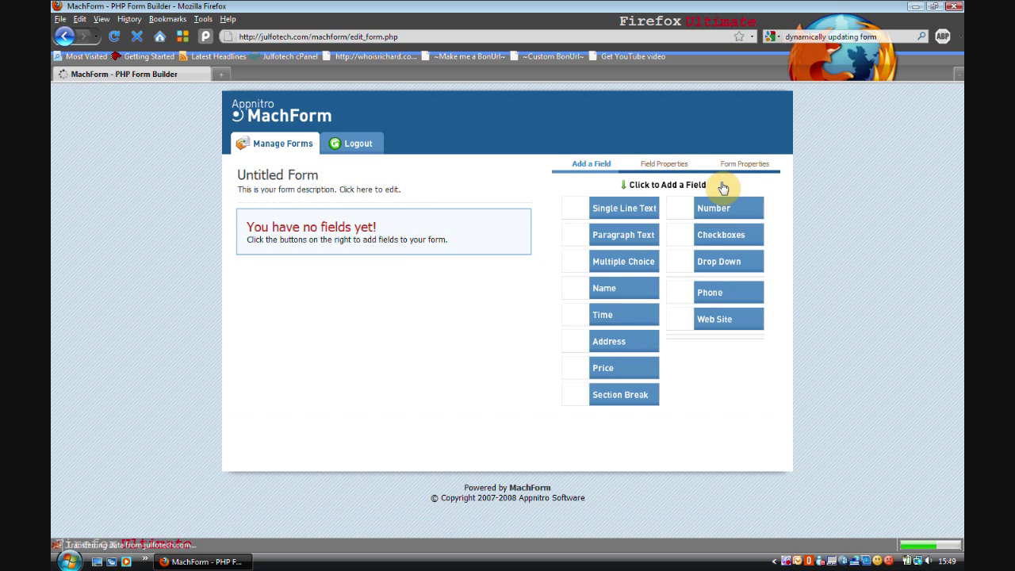
pyautogui.click(492, 201)
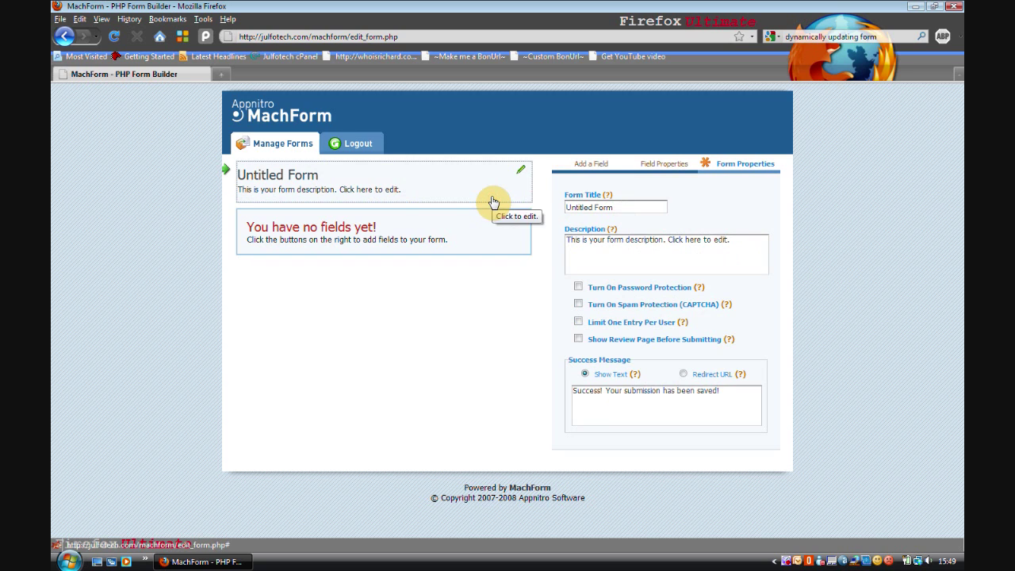
pyautogui.click(635, 206)
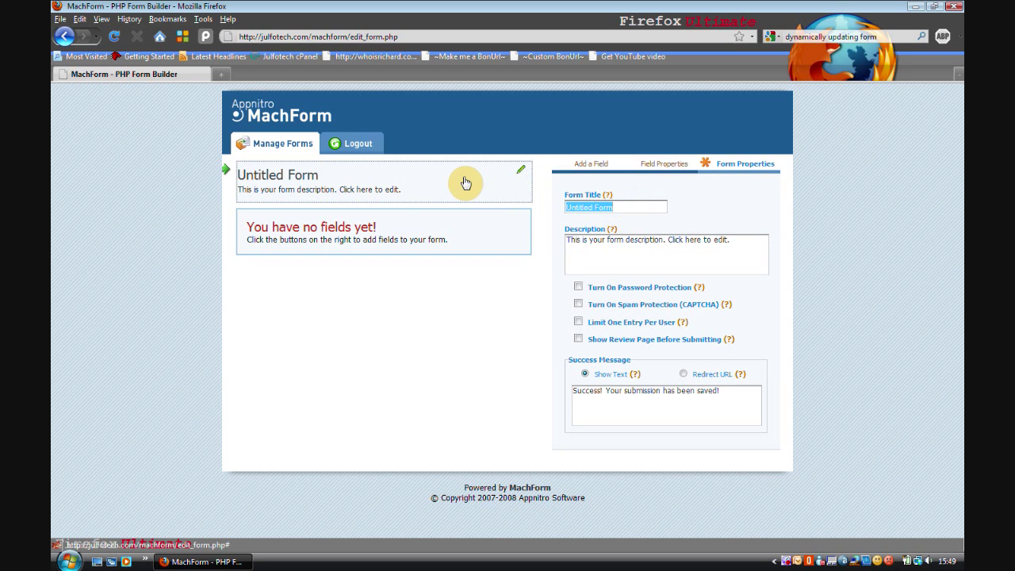
pyautogui.write('Example')
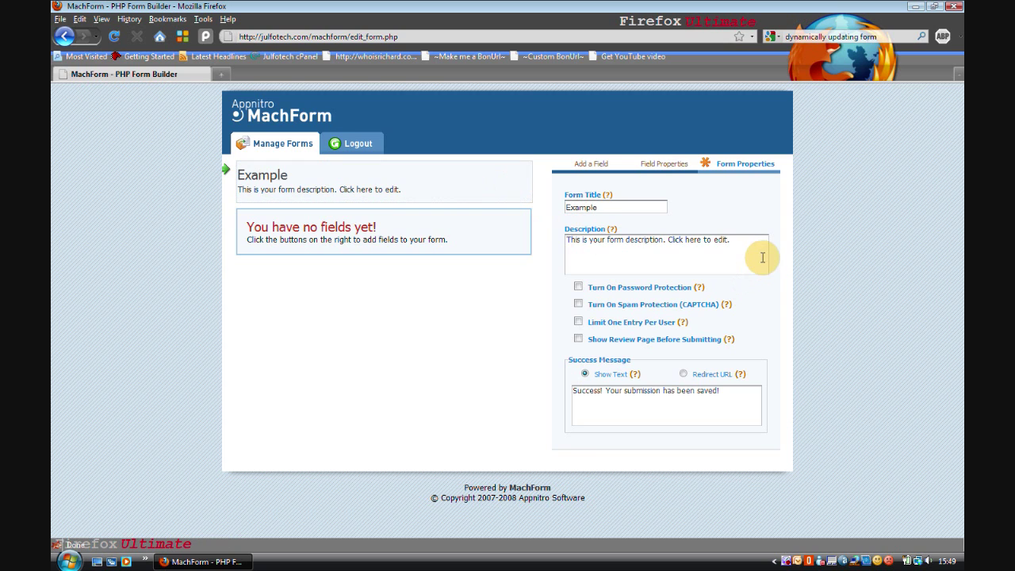
pyautogui.click(762, 247)
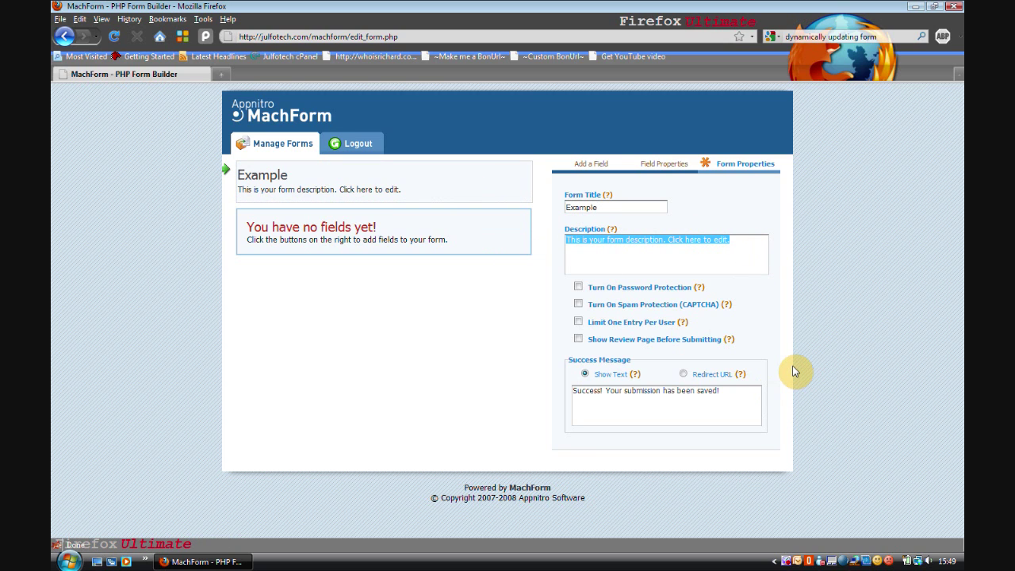
pyautogui.write('Example Form')
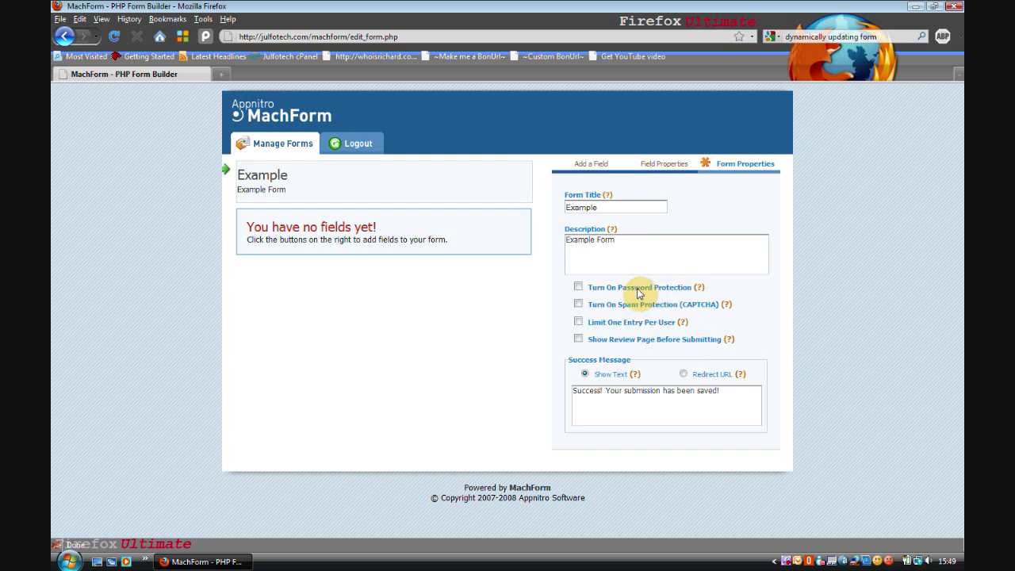
# Turn on CAPTCHA and Limit One Entry Per User, leaving Show Review Page off
pyautogui.moveTo(700, 291)
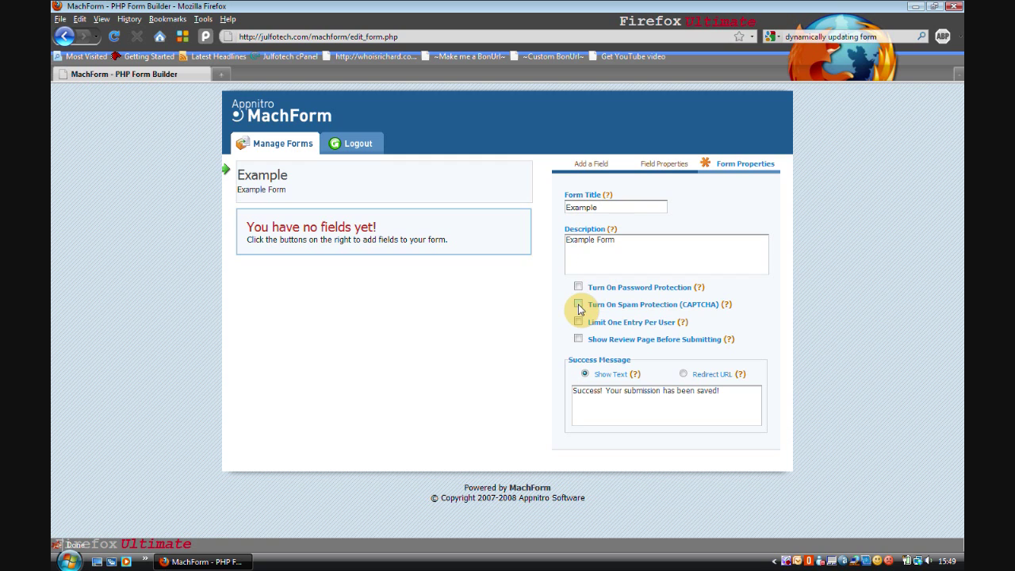
pyautogui.click(579, 305)
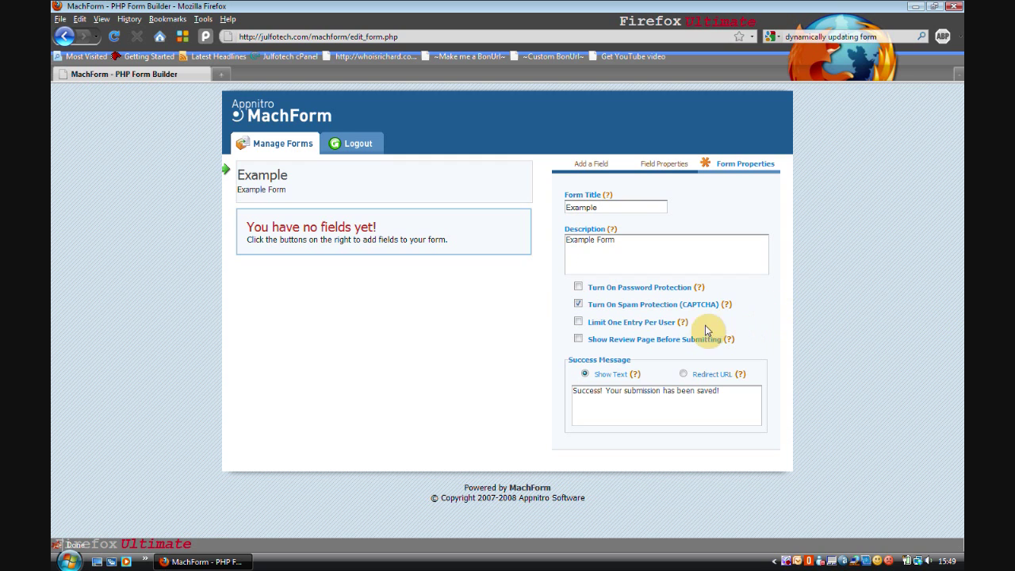
pyautogui.moveTo(684, 328)
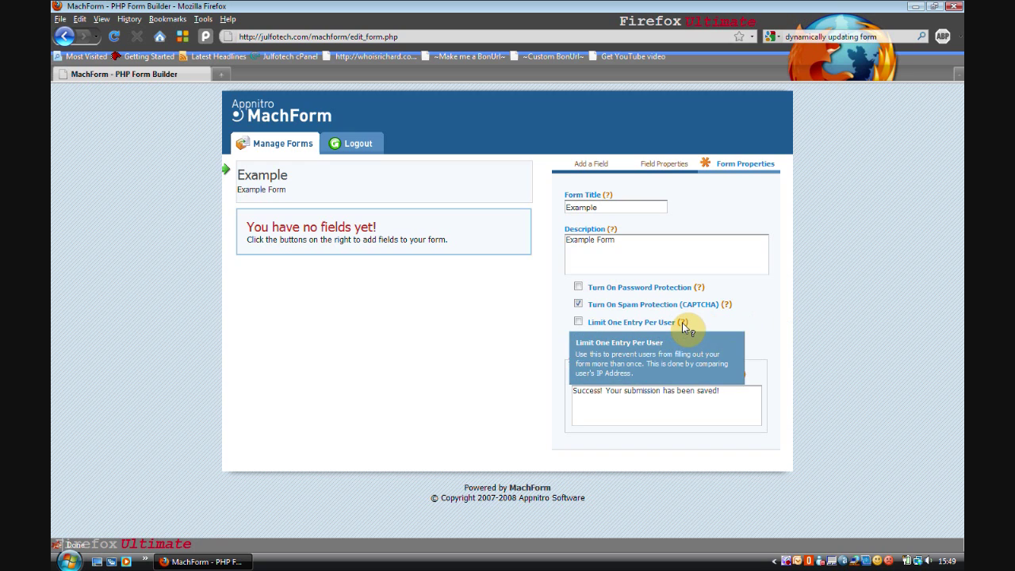
pyautogui.click(579, 322)
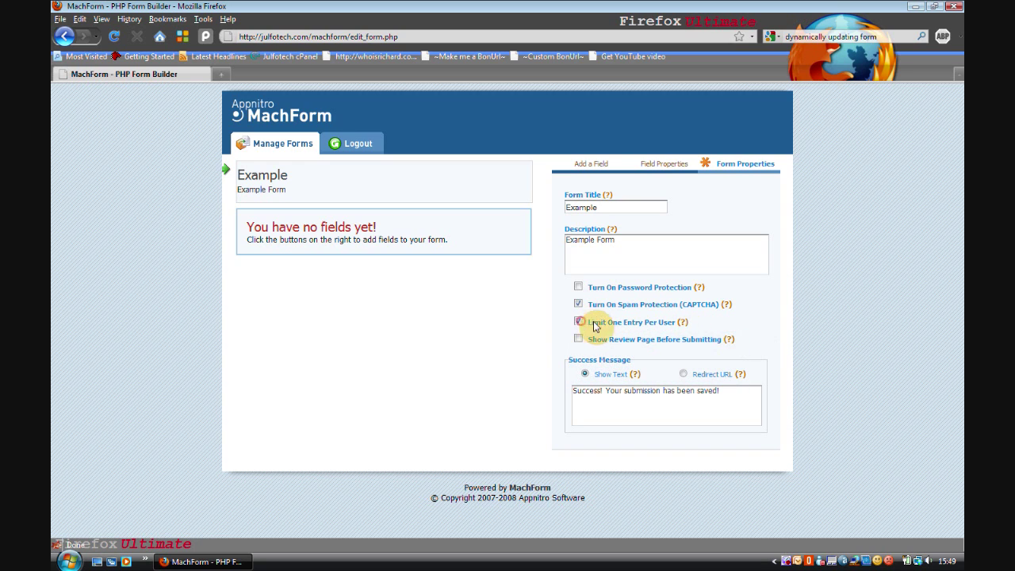
pyautogui.click(703, 342)
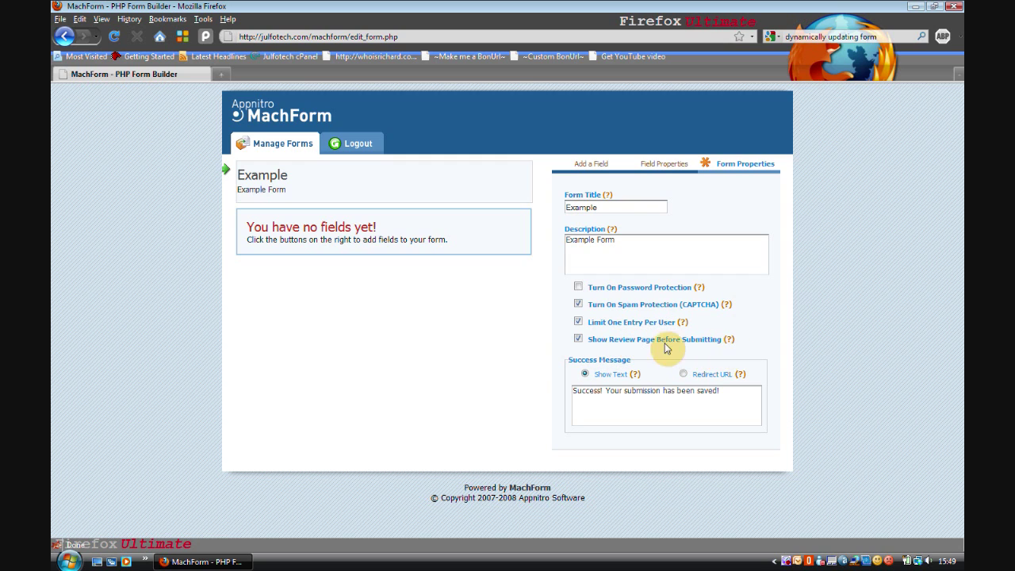
pyautogui.click(581, 342)
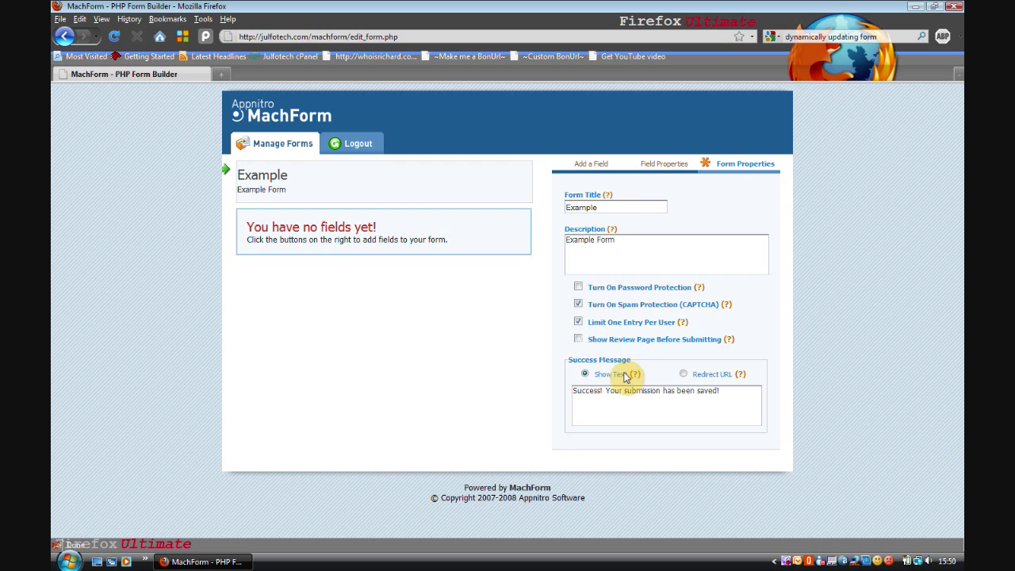
# Replace the success message with 'Success!', keeping a text message instead of a redirect
pyautogui.moveTo(746, 399); pyautogui.dragTo(556, 400)
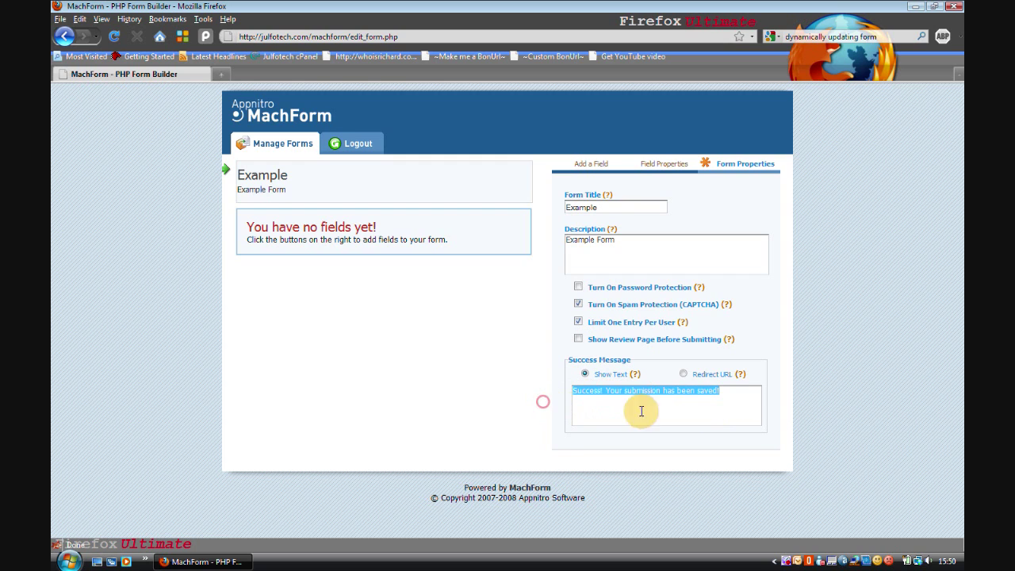
pyautogui.click(736, 397)
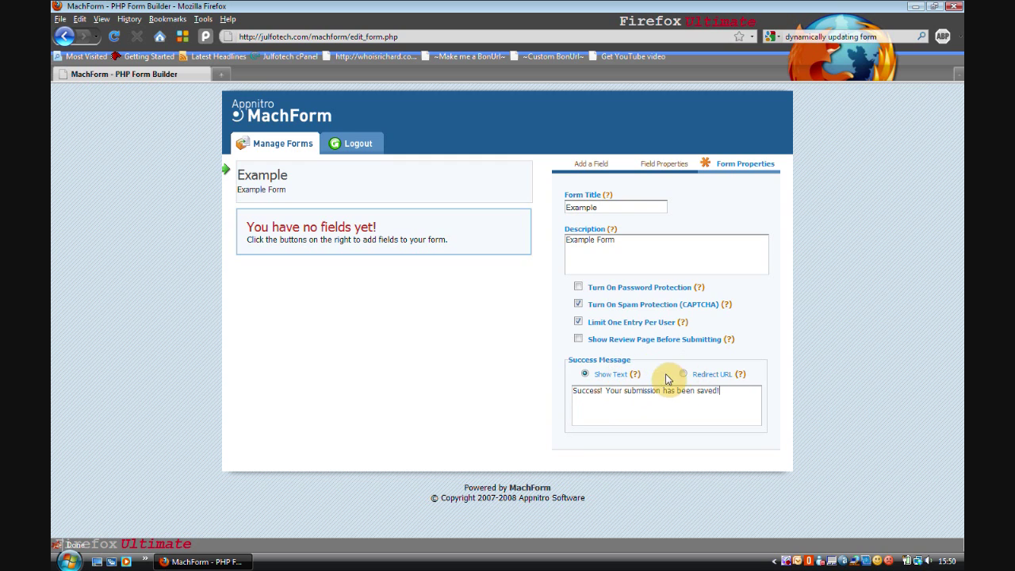
pyautogui.tripleClick(726, 408)
pyautogui.write('Success!')
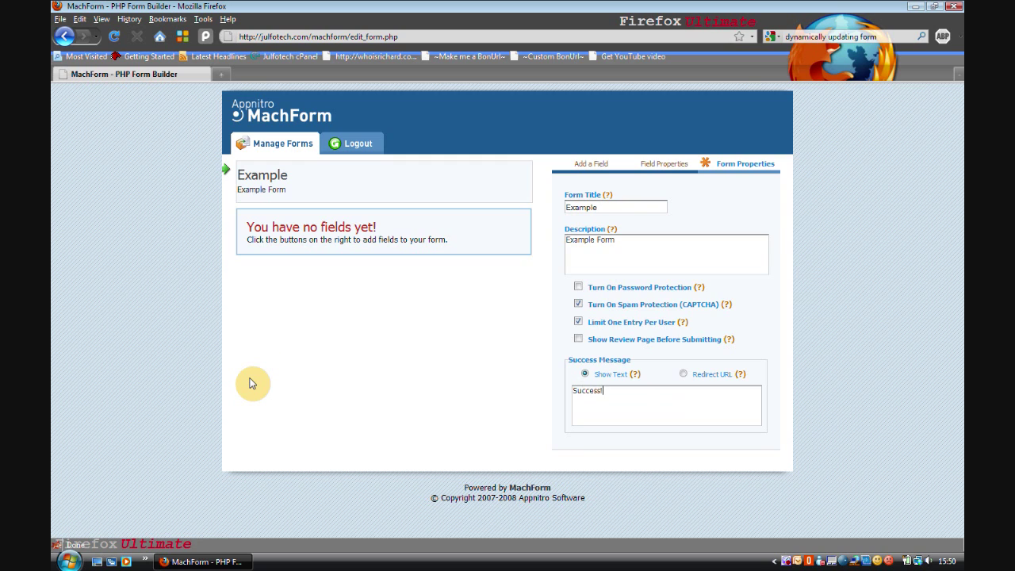
pyautogui.click(684, 375)
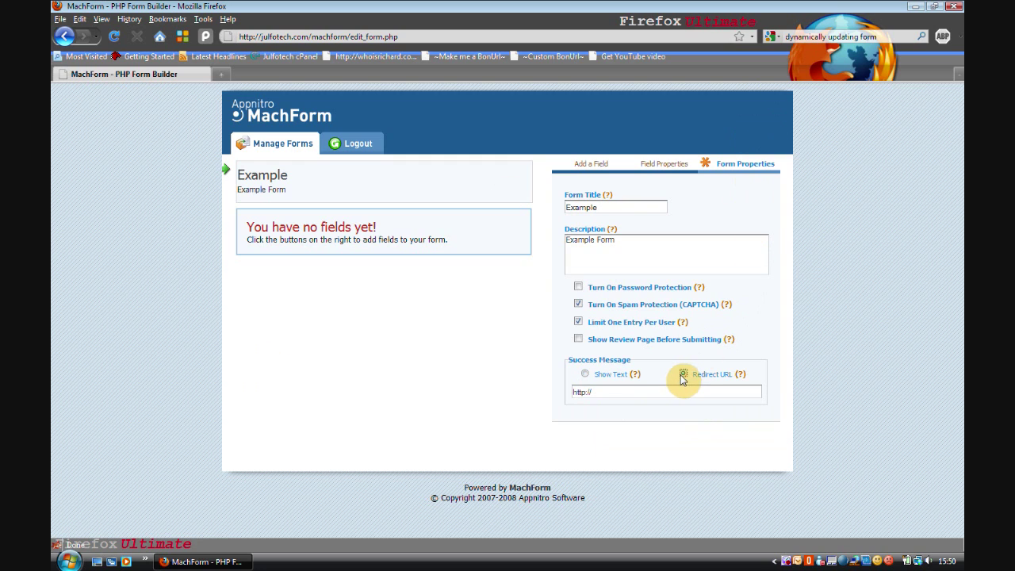
pyautogui.click(586, 374)
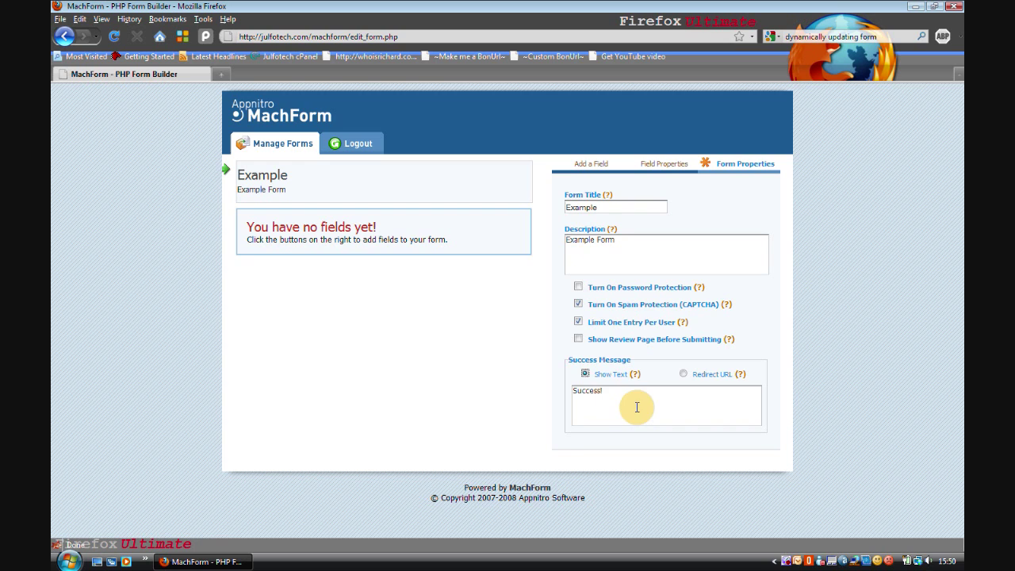
pyautogui.click(591, 165)
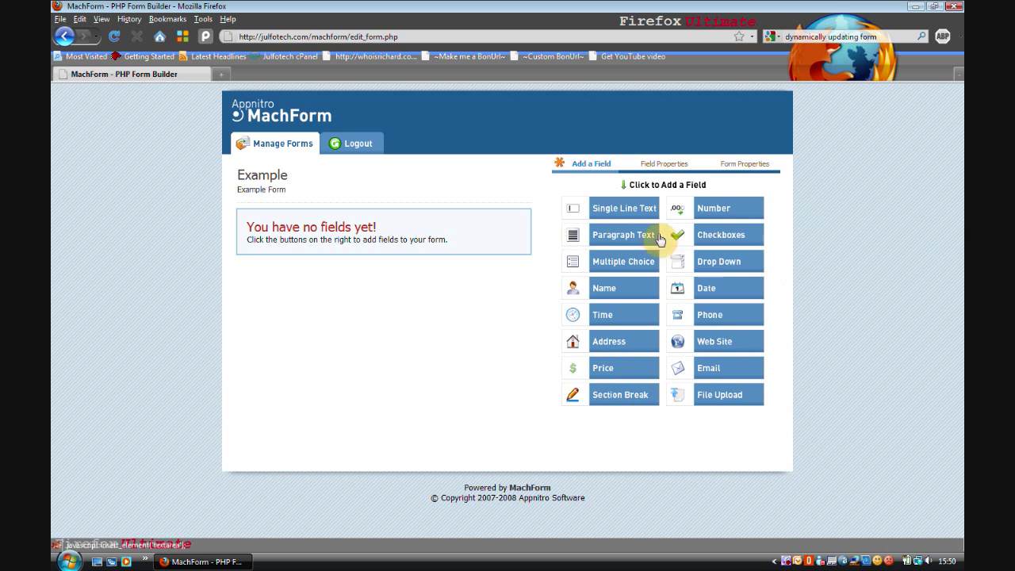
# Add Single Line Text and Paragraph Text fields, then delete both
pyautogui.click(608, 211)
pyautogui.click(608, 234)
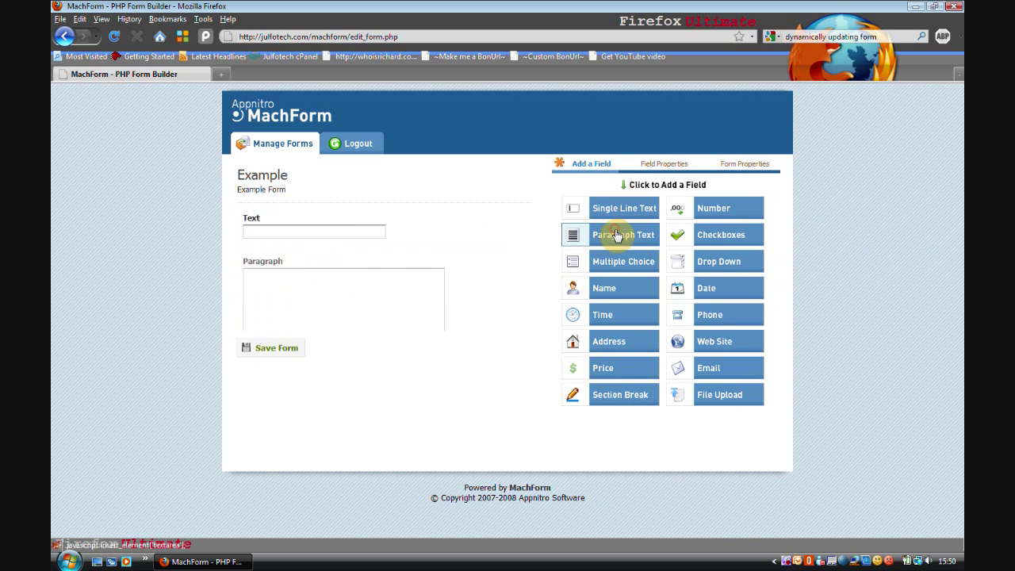
pyautogui.click(479, 287)
pyautogui.click(519, 356)
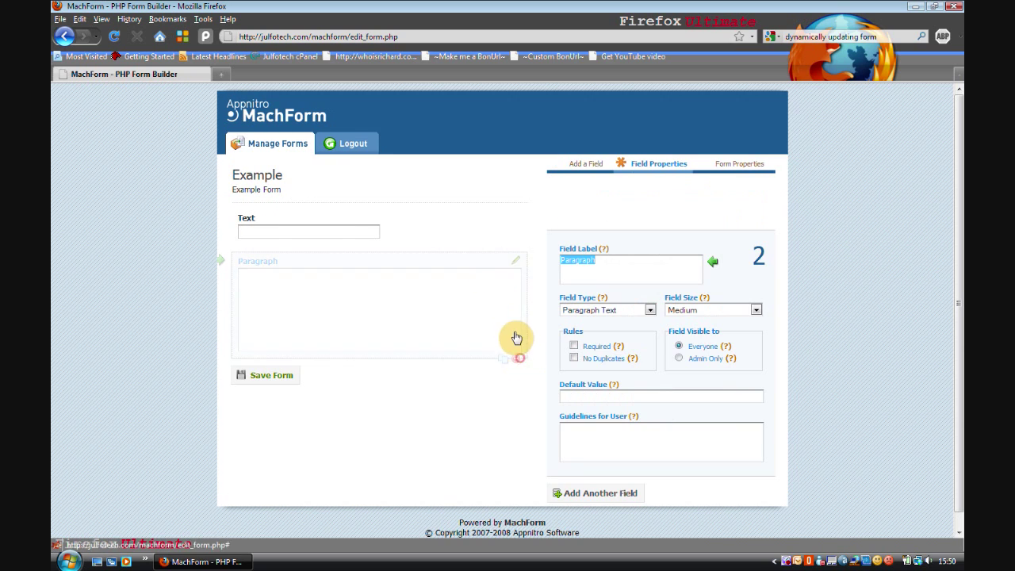
pyautogui.click(508, 224)
pyautogui.click(519, 249)
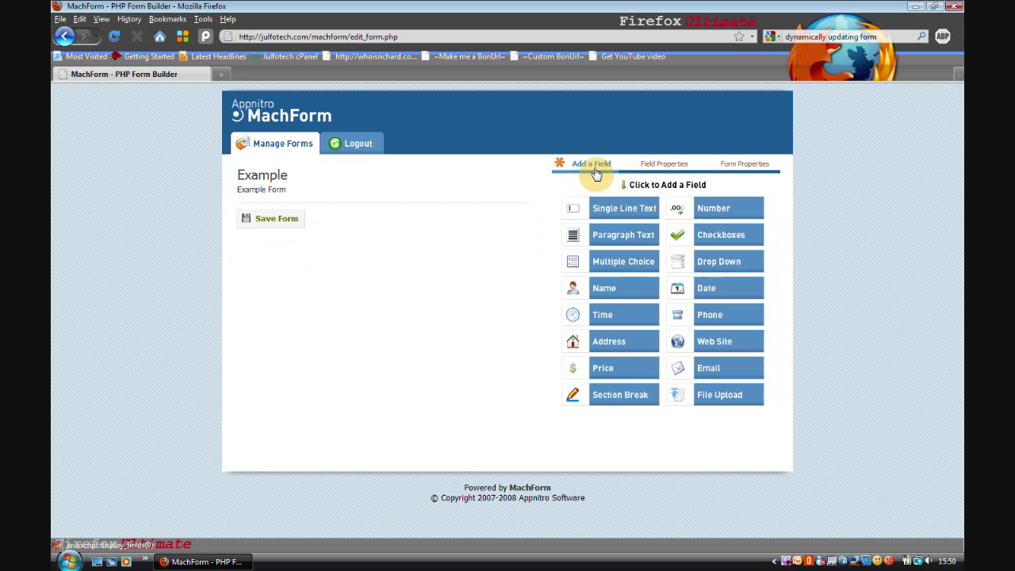
# Add and then delete Multiple Choice, Name and Time fields in turn
pyautogui.click(641, 268)
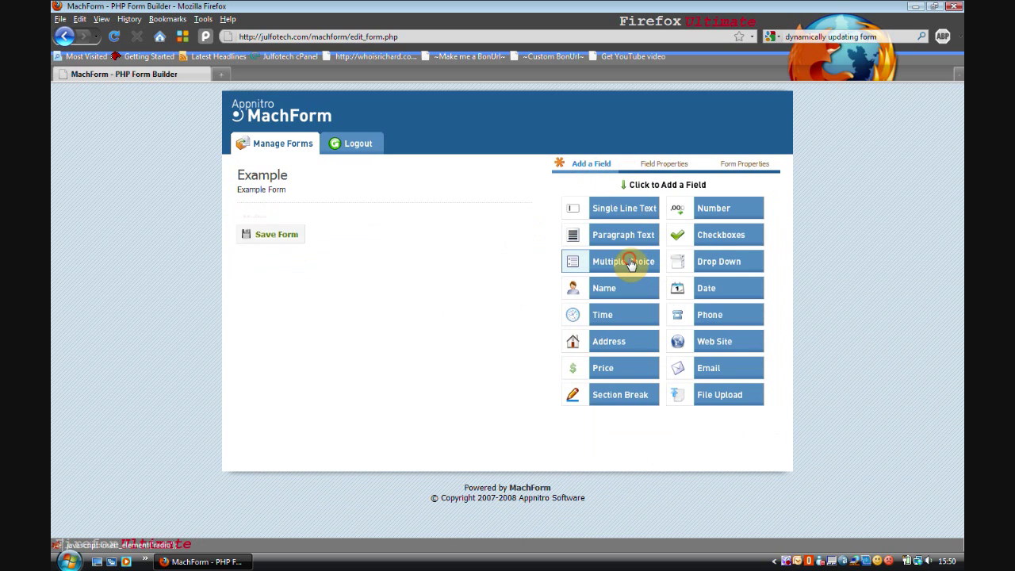
pyautogui.click(495, 254)
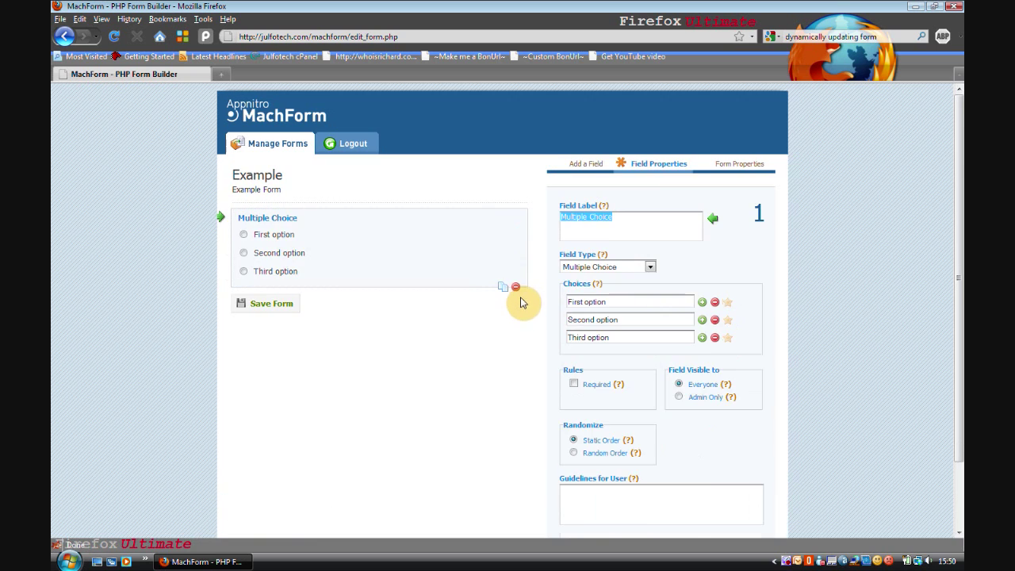
pyautogui.click(521, 288)
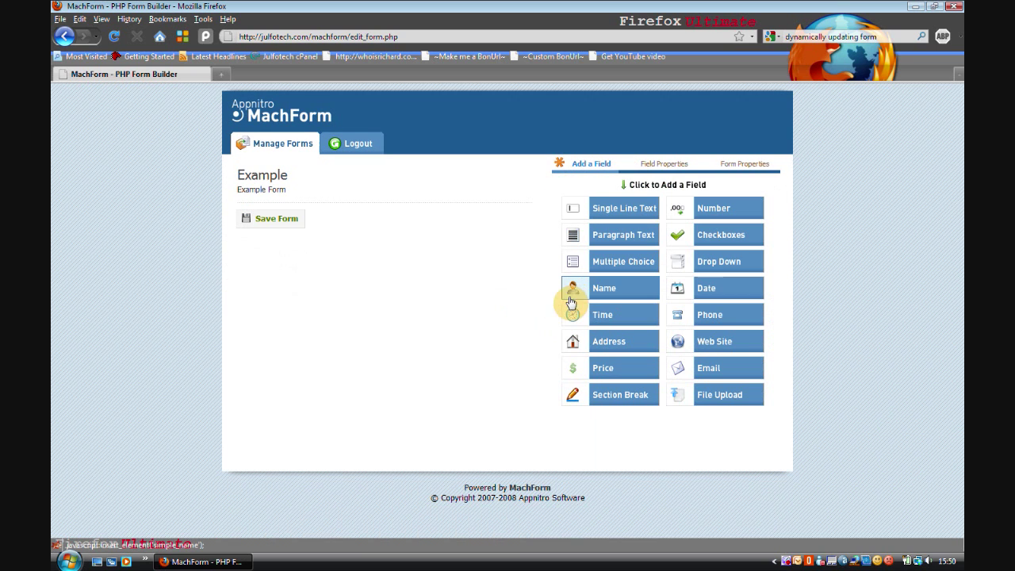
pyautogui.click(627, 286)
pyautogui.click(435, 242)
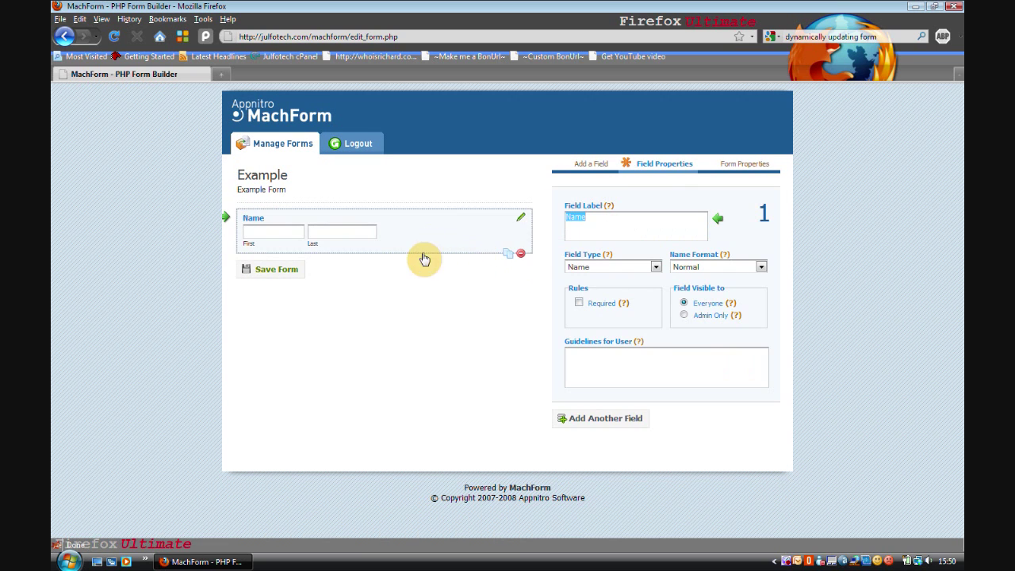
pyautogui.click(520, 255)
pyautogui.click(609, 315)
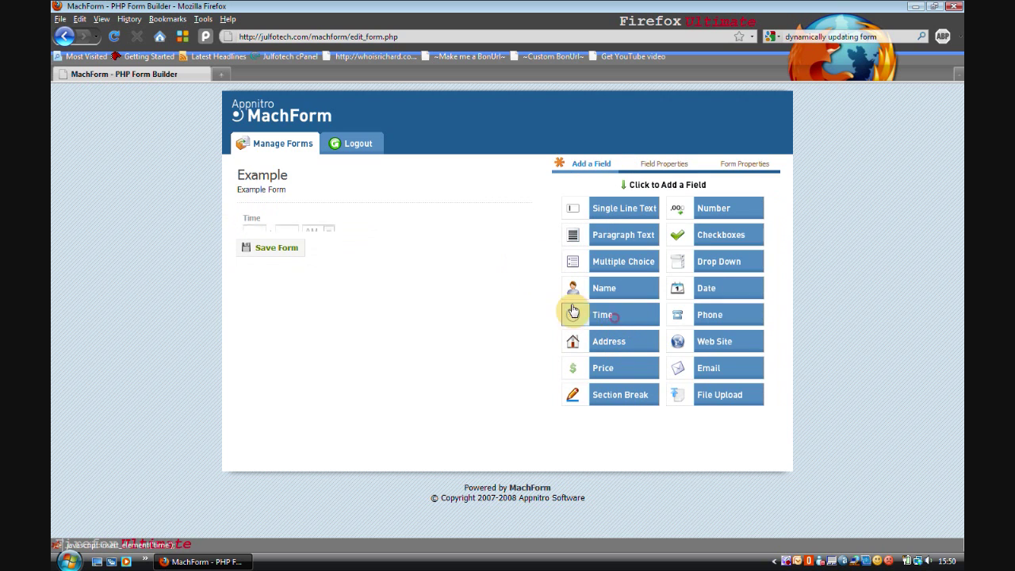
pyautogui.click(523, 252)
pyautogui.click(525, 253)
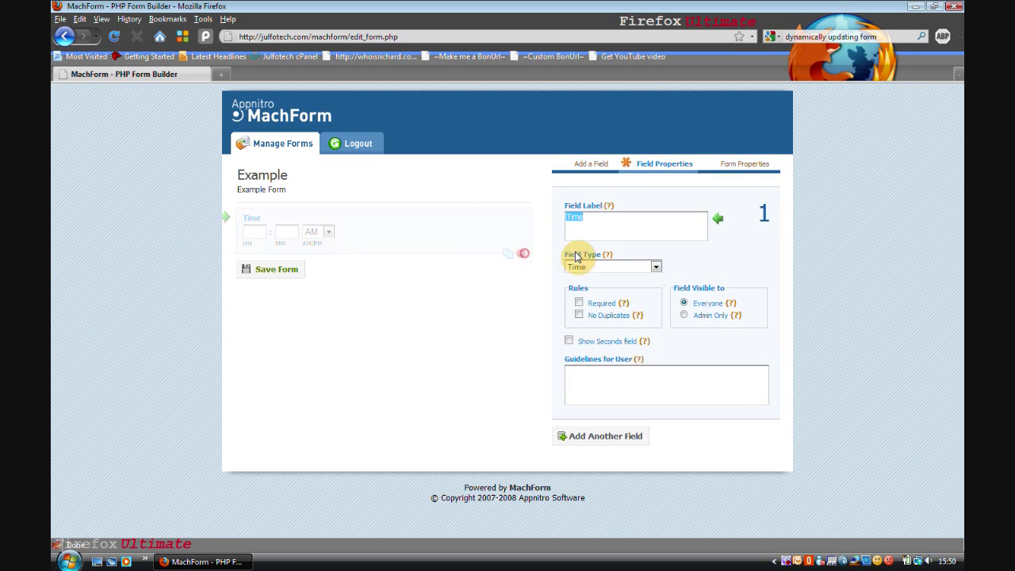
# Remove the Address, Price and Section Break fields, then add one Single Line Text field
pyautogui.click(621, 333)
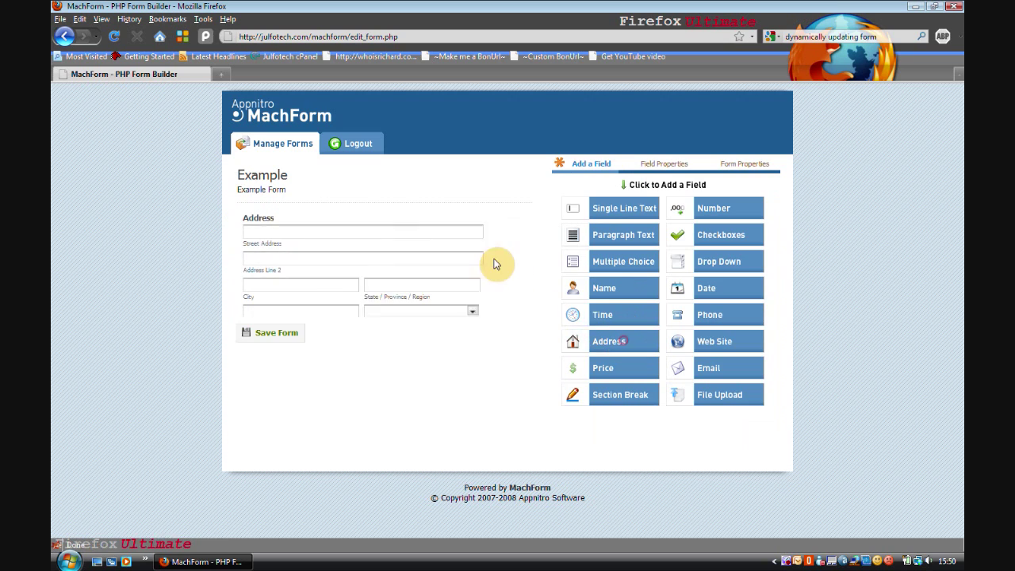
pyautogui.click(487, 251)
pyautogui.click(524, 335)
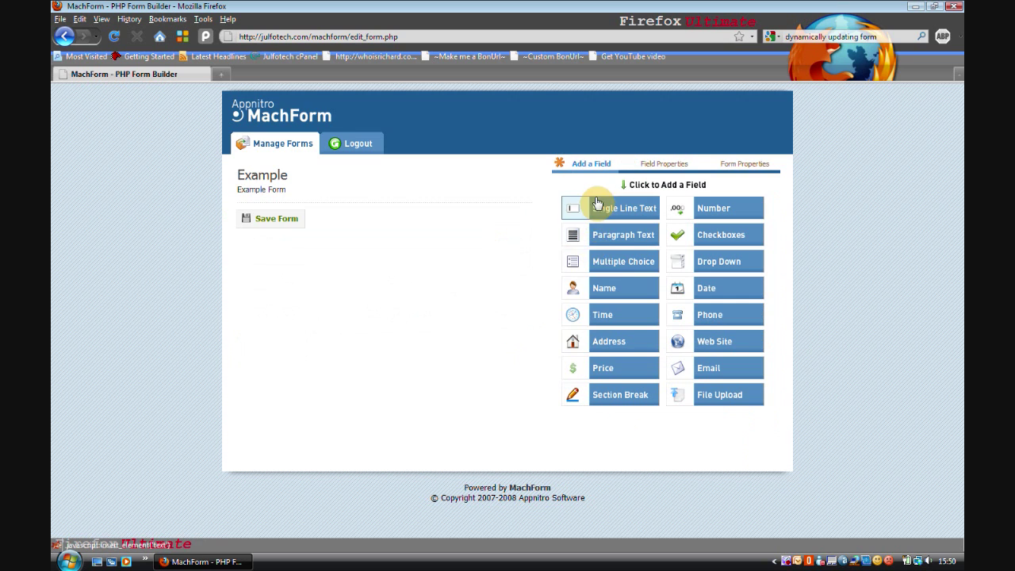
pyautogui.click(625, 367)
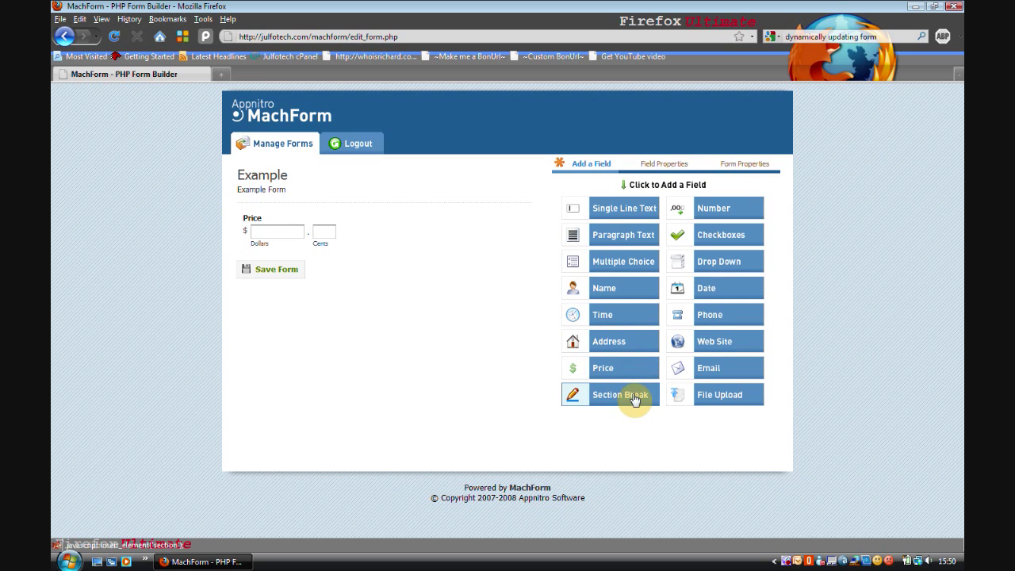
pyautogui.click(613, 395)
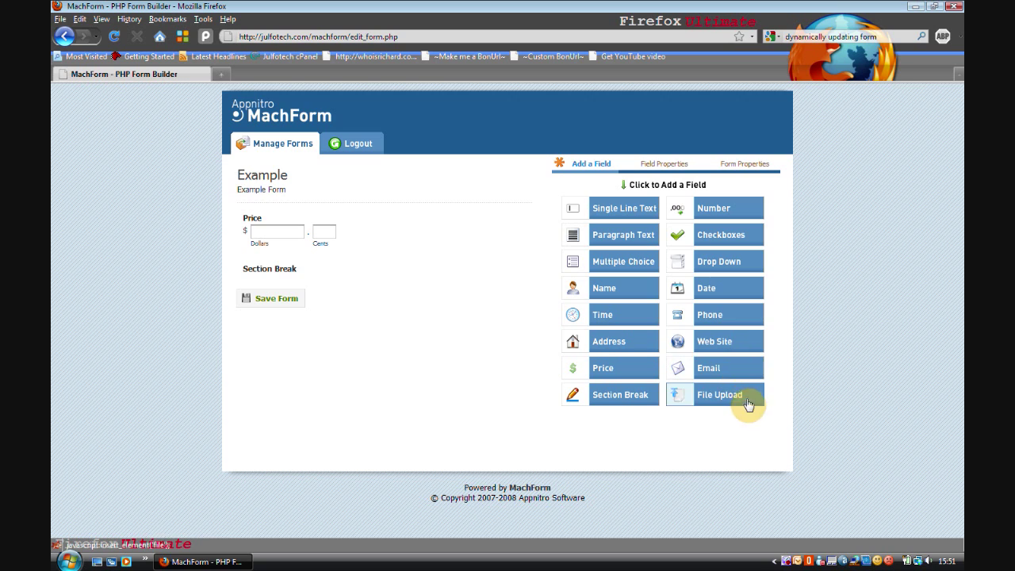
pyautogui.click(517, 230)
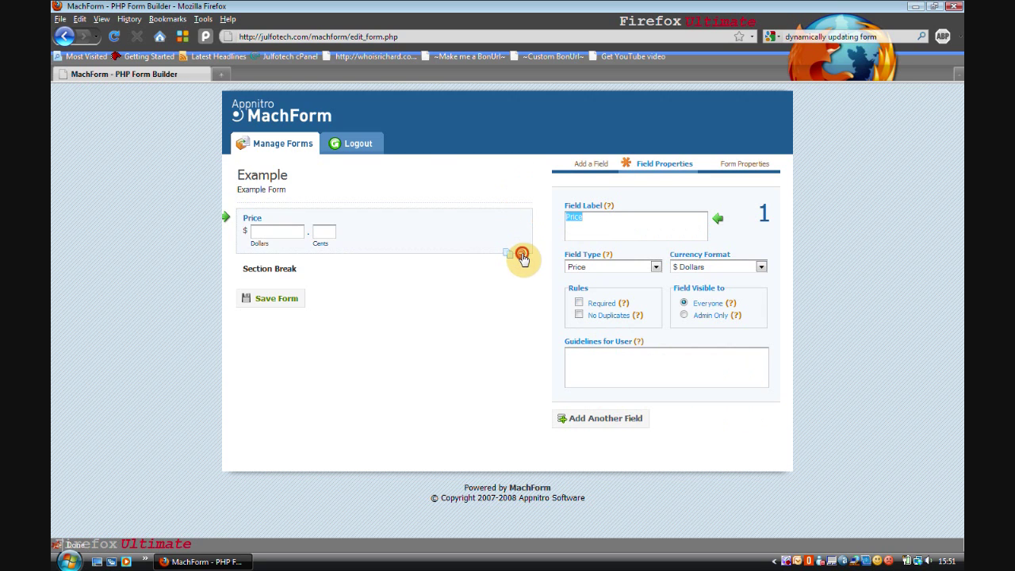
pyautogui.click(523, 256)
pyautogui.click(511, 232)
pyautogui.click(521, 231)
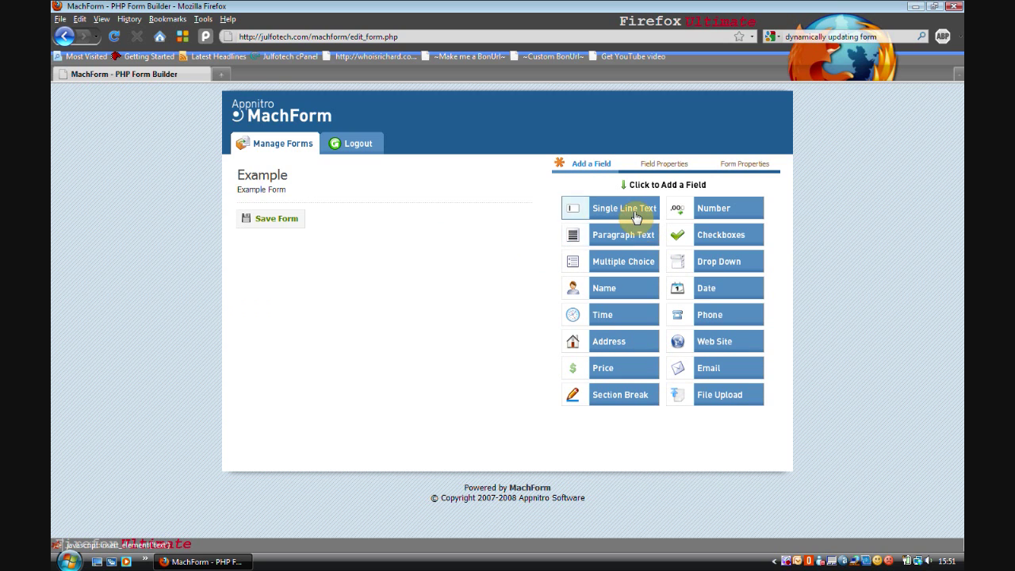
pyautogui.click(635, 208)
# Label the single-line field 'Textbox', make it required, with guideline 'Fill this in!'
pyautogui.click(403, 220)
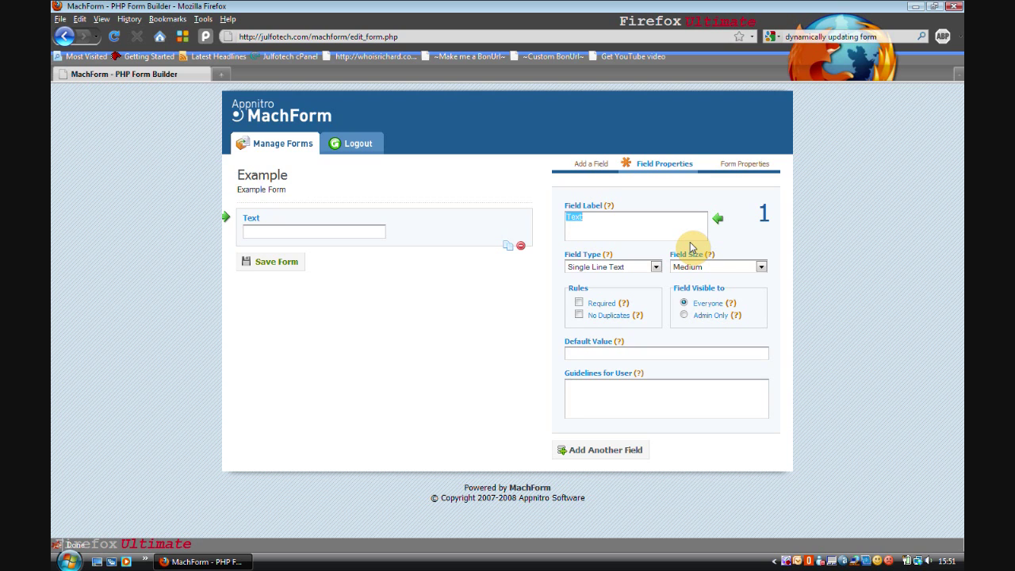
pyautogui.write('Te')
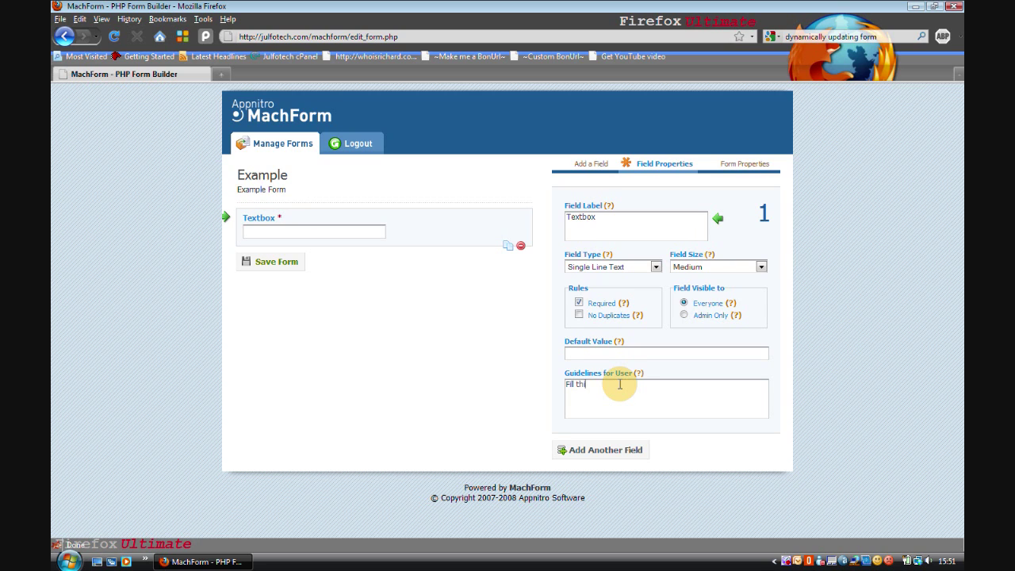
# Add a Checkboxes field below Textbox
pyautogui.click(594, 450)
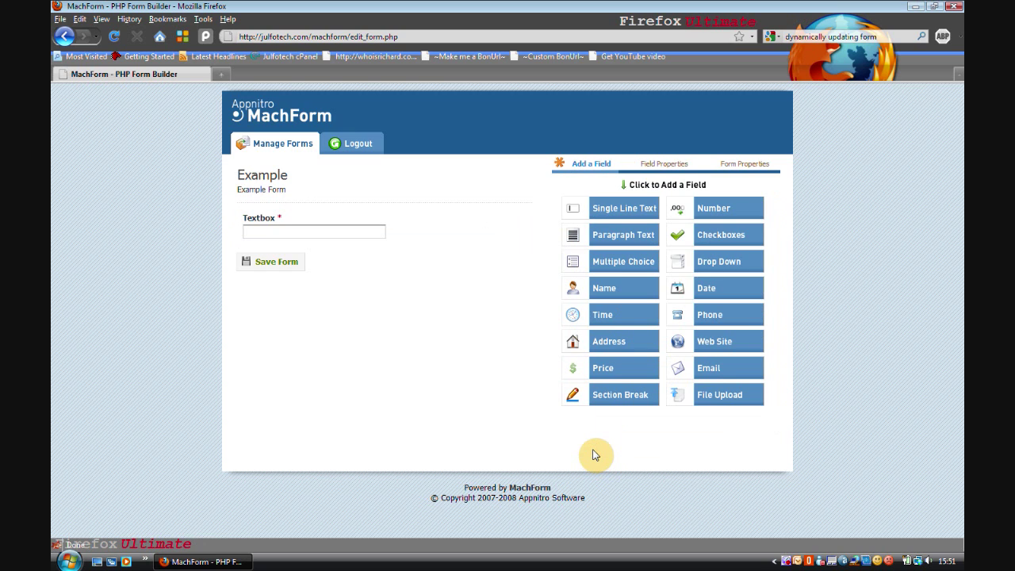
pyautogui.click(729, 238)
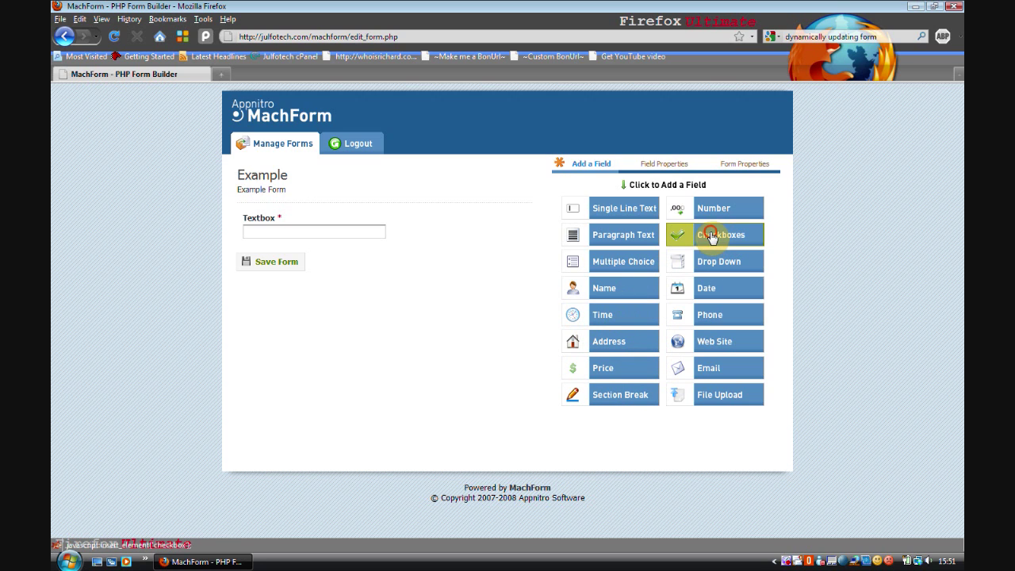
pyautogui.click(708, 235)
pyautogui.click(424, 278)
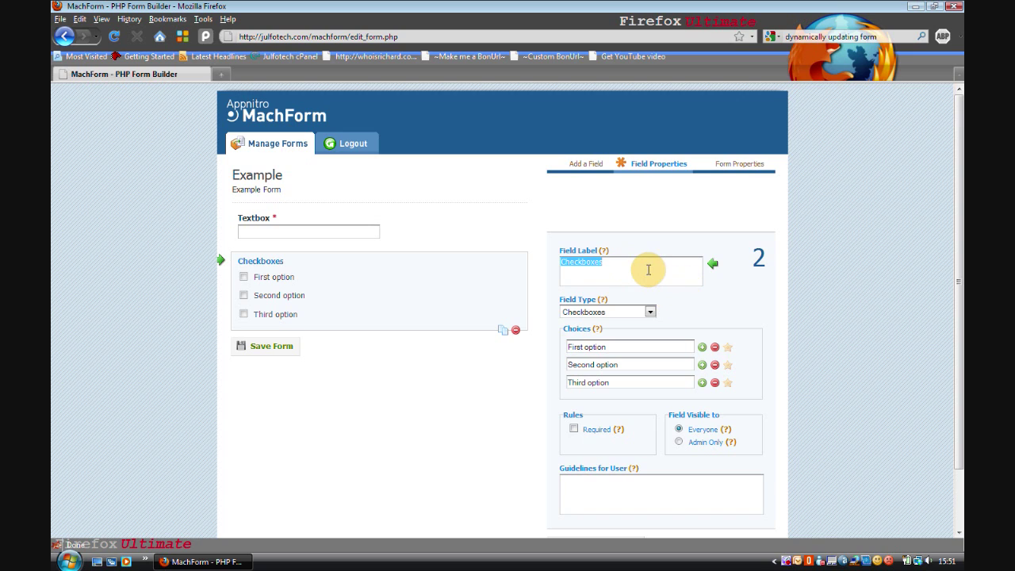
# Set the Checkboxes choices to 1, 2 and 3
pyautogui.click(652, 346)
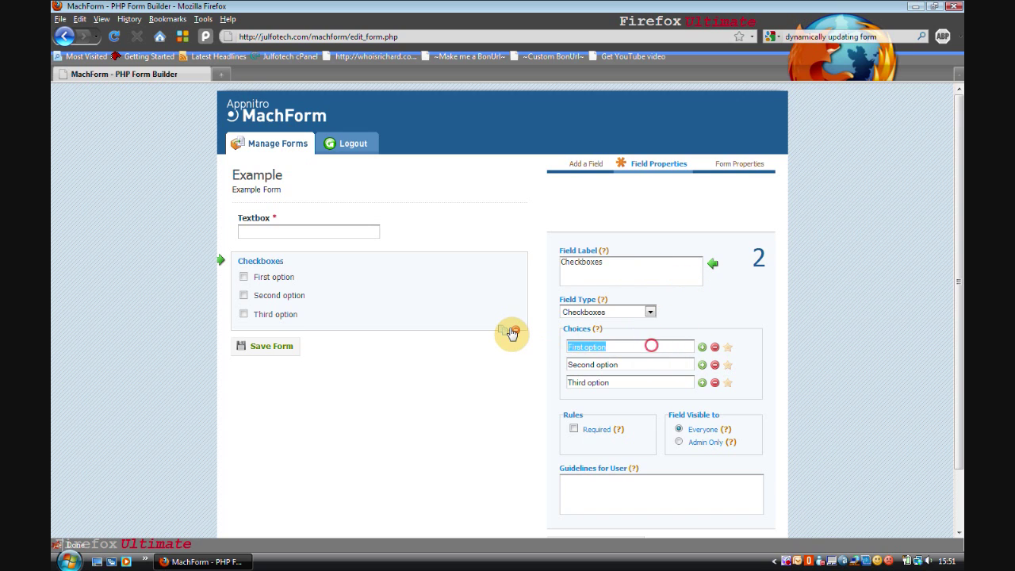
pyautogui.write('1')
pyautogui.click(643, 363)
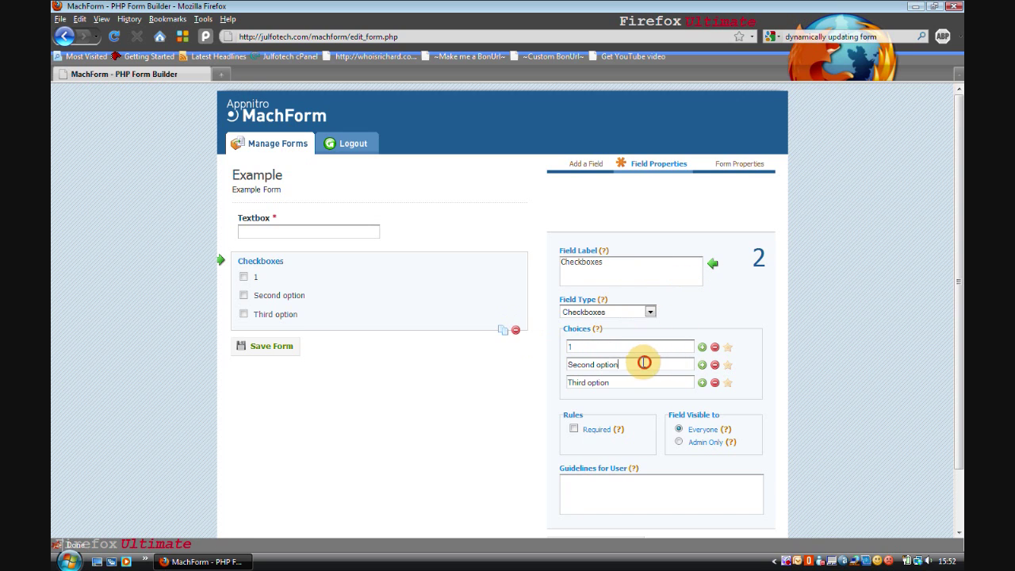
pyautogui.write('2')
pyautogui.click(631, 383)
pyautogui.write('3')
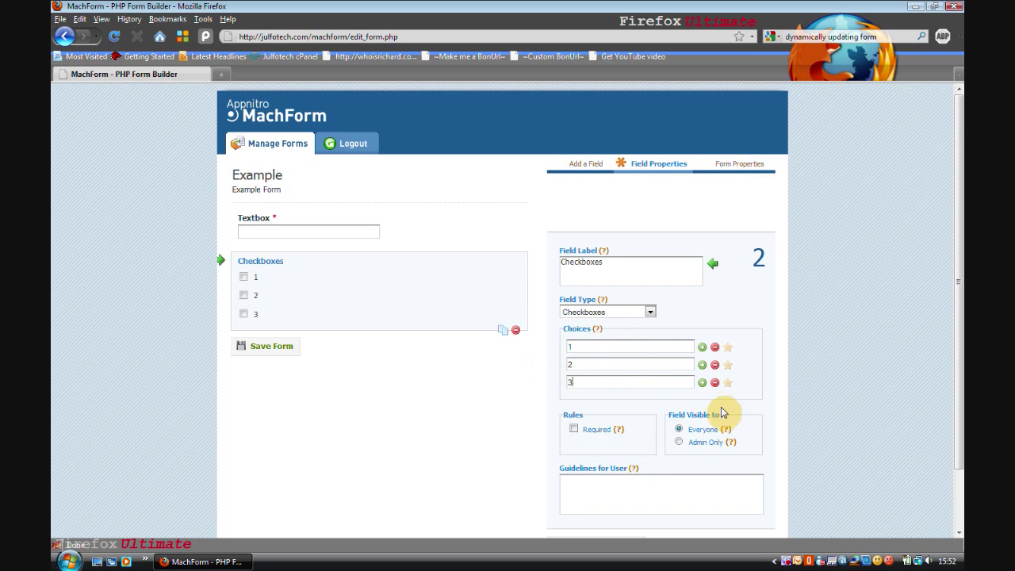
pyautogui.click(715, 383)
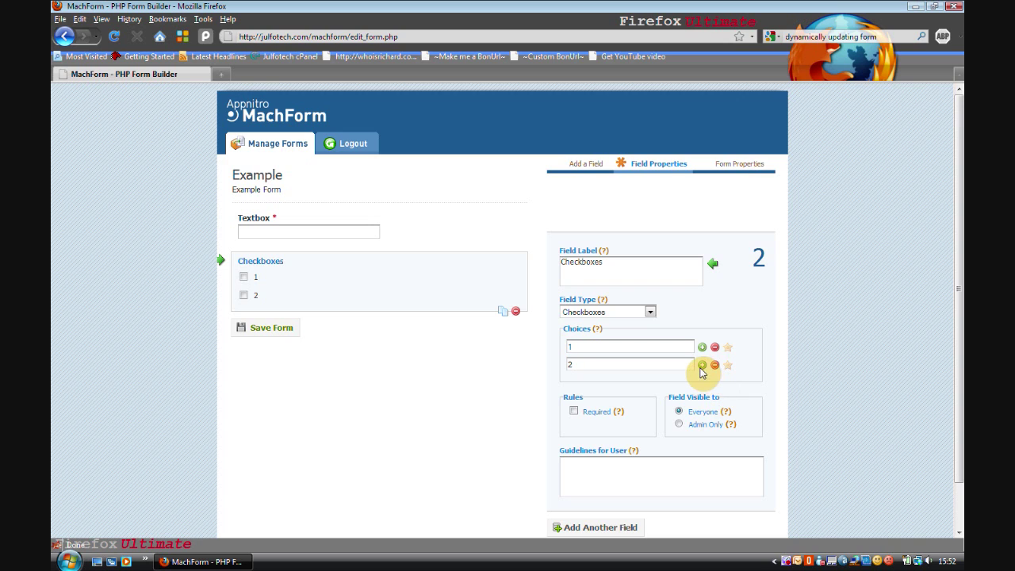
pyautogui.click(702, 364)
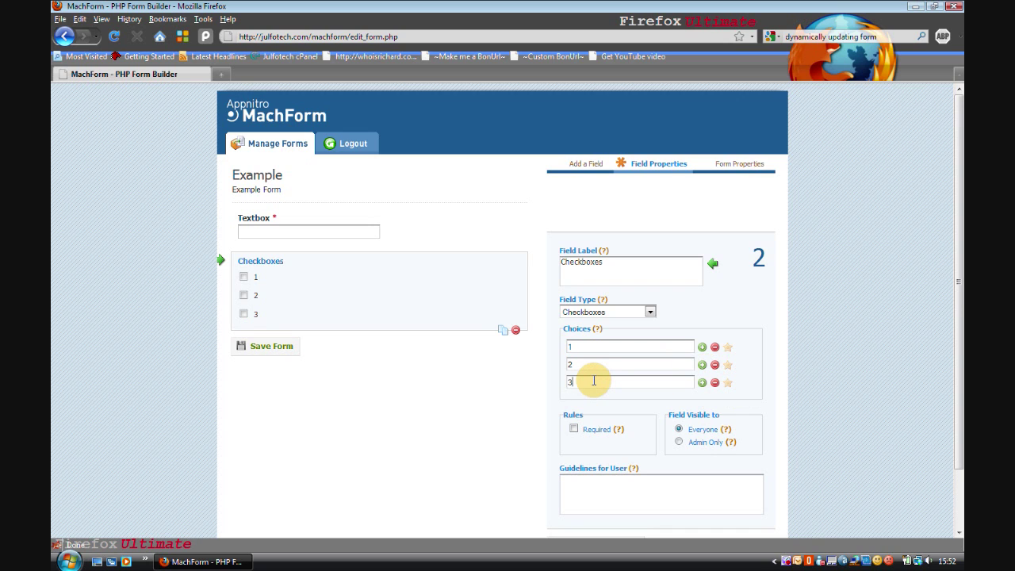
# Make Checkboxes required with the guideline 'Select all that apply.'
pyautogui.click(574, 430)
pyautogui.click(641, 493)
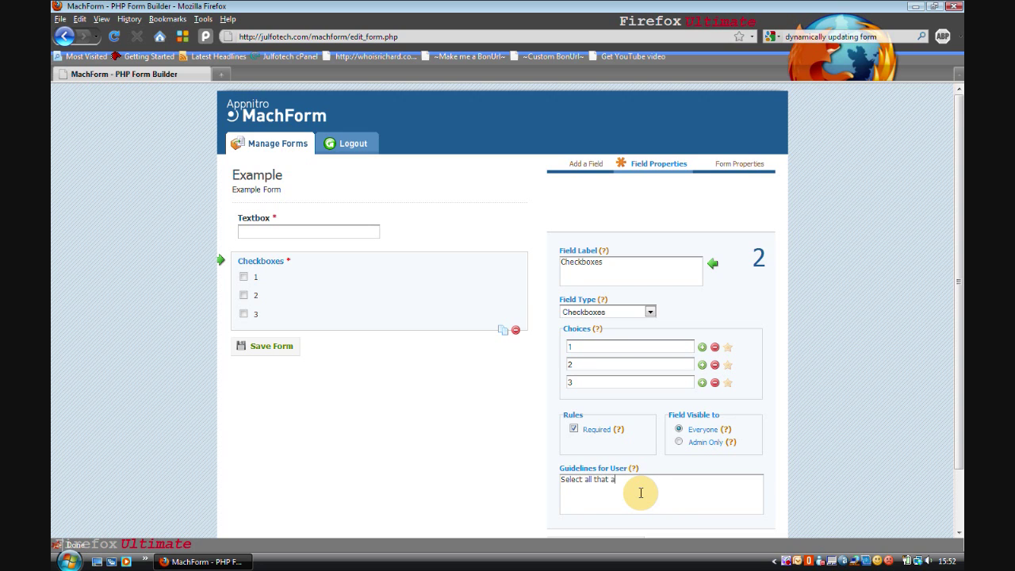
pyautogui.scroll(-2, 566, 483)
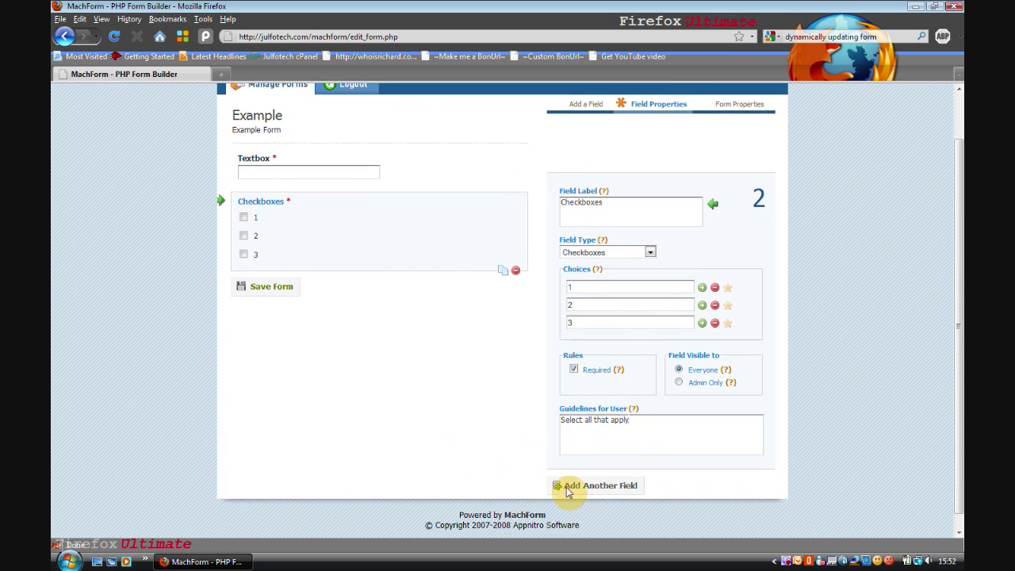
pyautogui.click(588, 479)
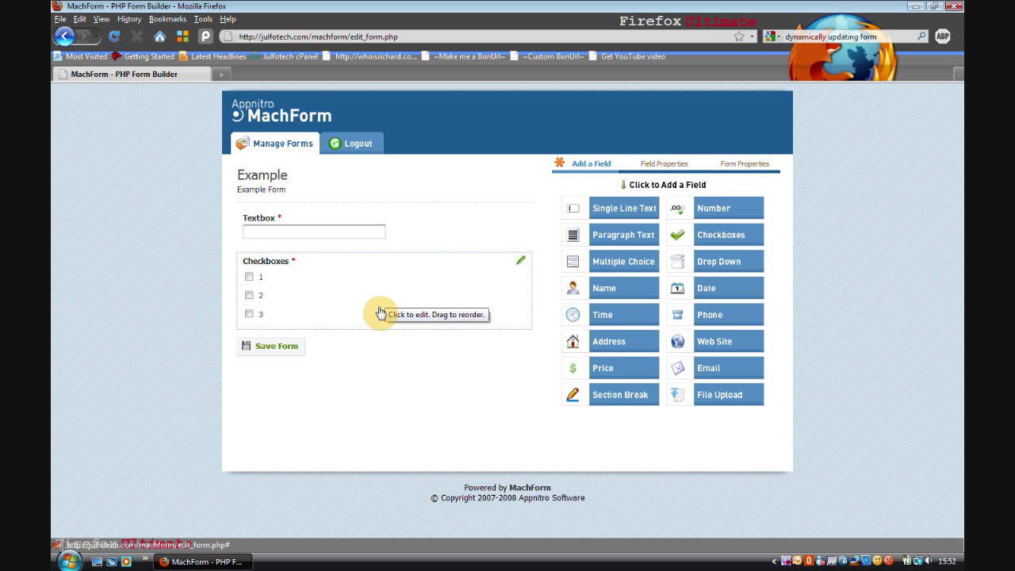
# Move Checkboxes above Textbox and add a Web Site field with No Duplicates enabled
pyautogui.moveTo(378, 310); pyautogui.dragTo(404, 265)
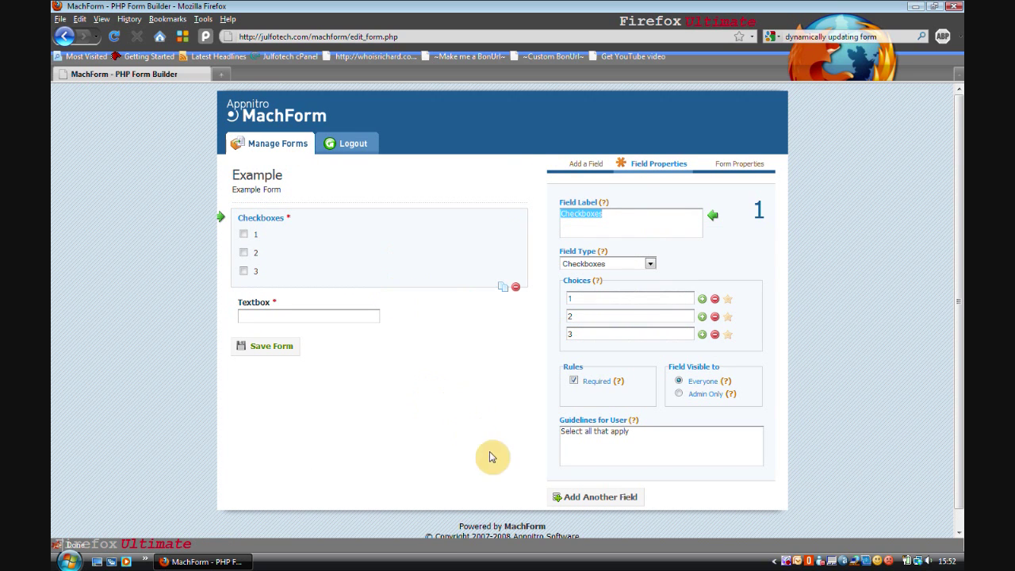
pyautogui.click(487, 458)
pyautogui.click(597, 170)
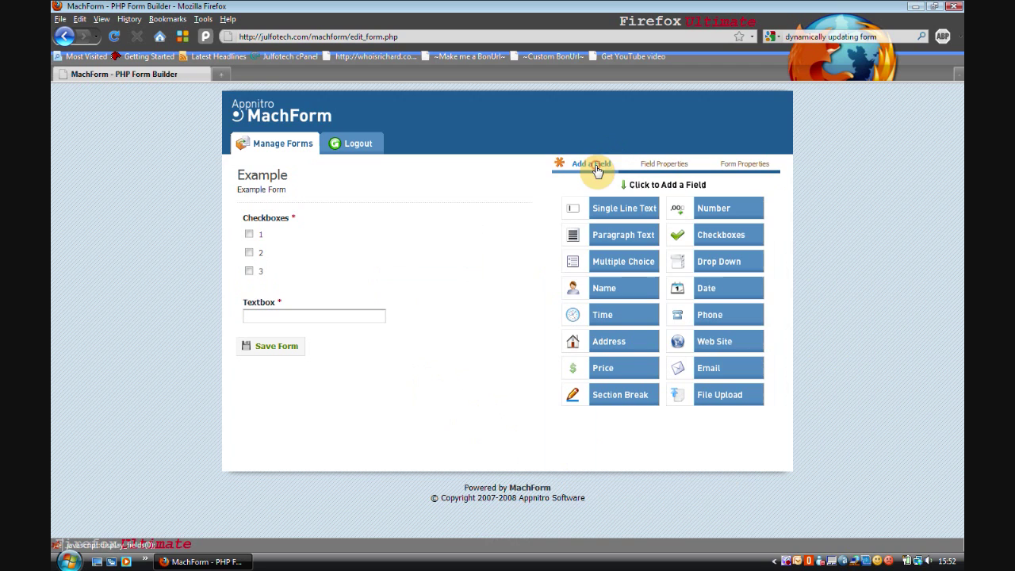
pyautogui.click(739, 347)
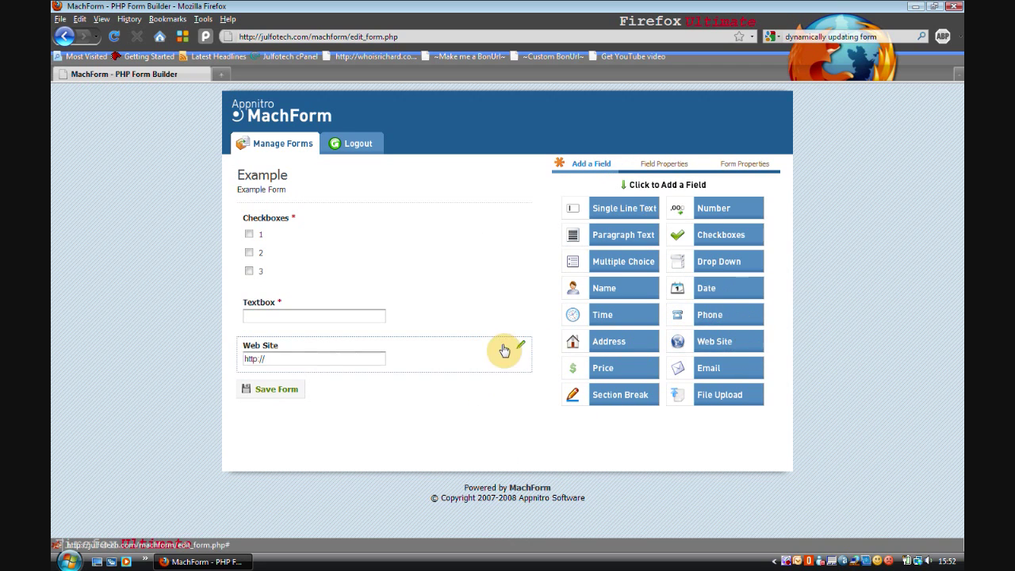
pyautogui.click(413, 371)
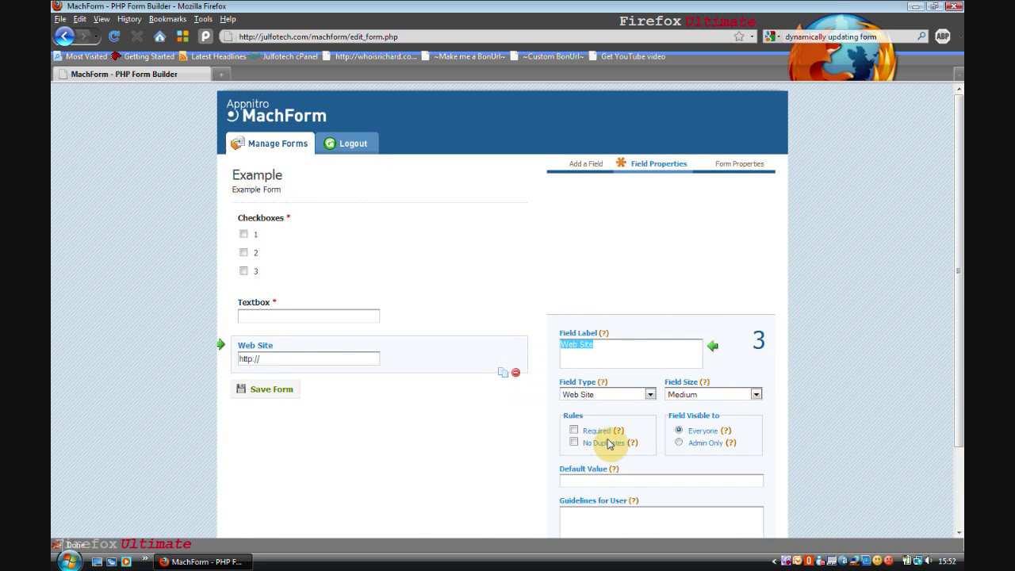
pyautogui.click(573, 443)
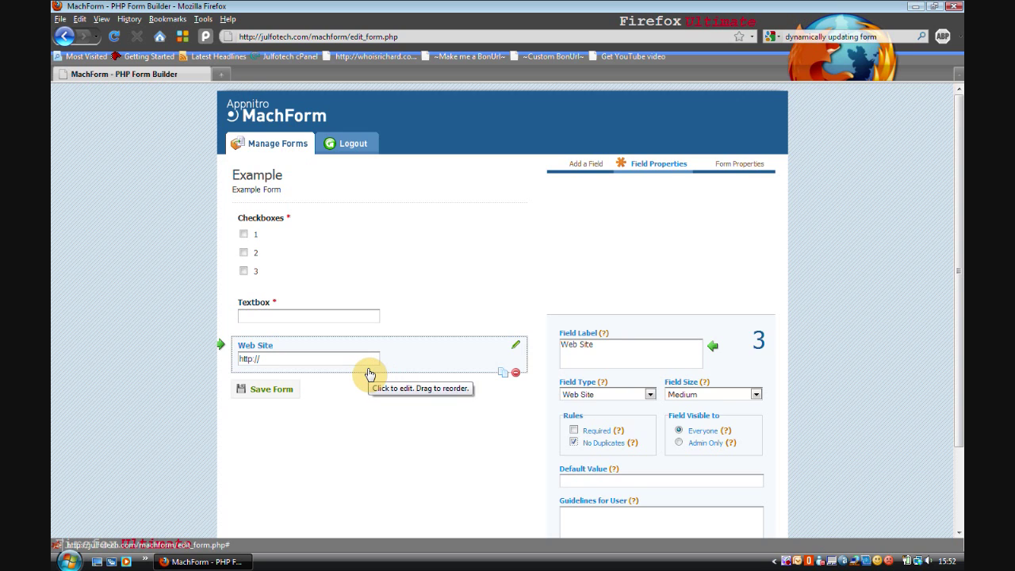
pyautogui.scroll(-1, 386, 374)
pyautogui.scroll(-2, 386, 373)
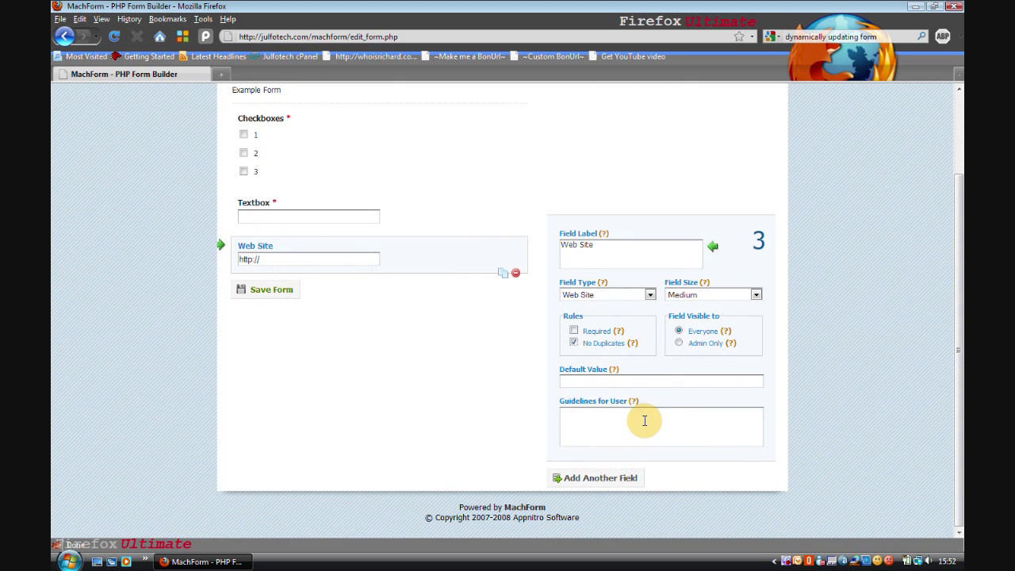
# Save the form, then tick boxes 1 and 3 and enter 'hello' in Textbox
pyautogui.click(264, 289)
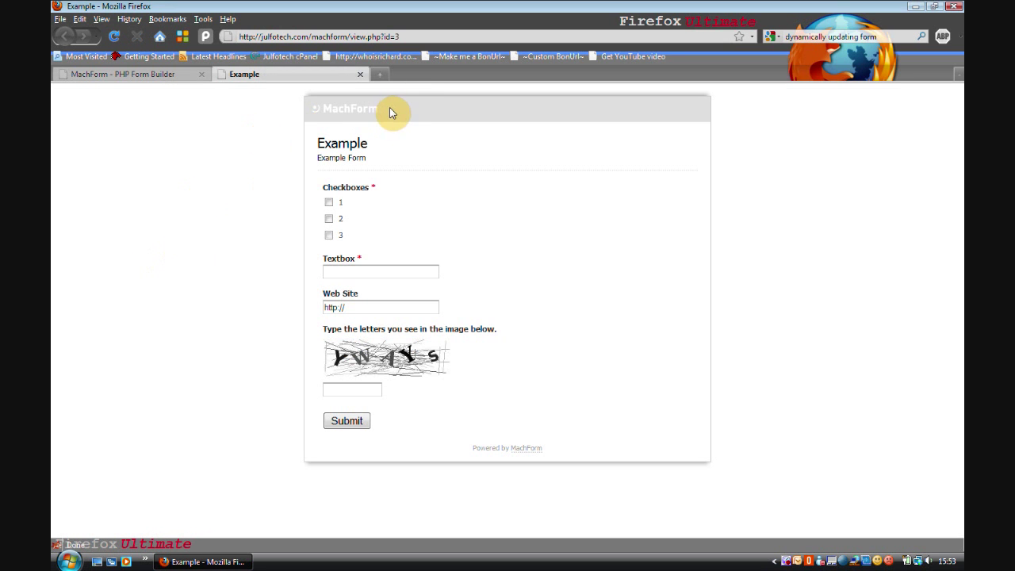
pyautogui.moveTo(350, 194)
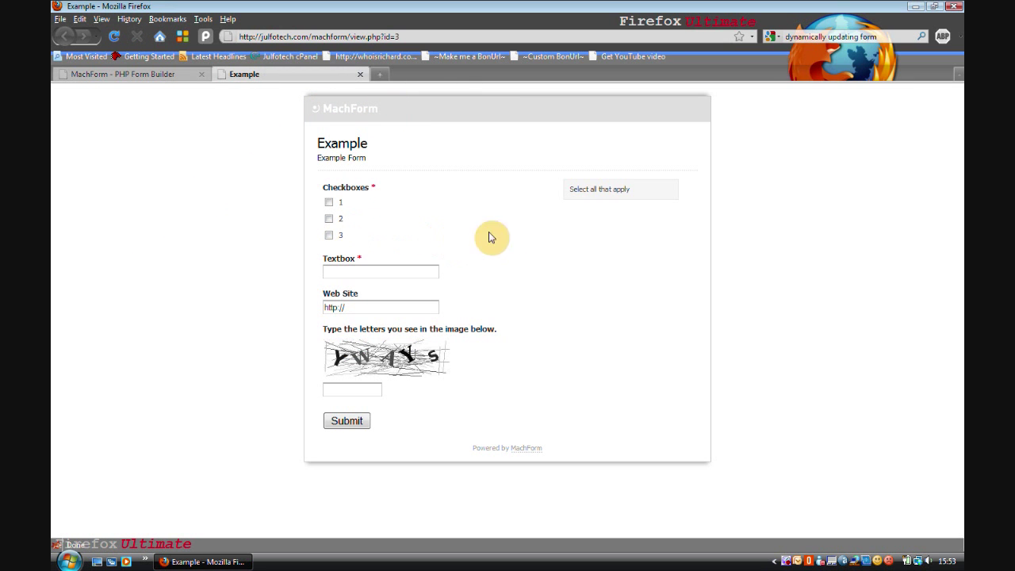
pyautogui.click(330, 204)
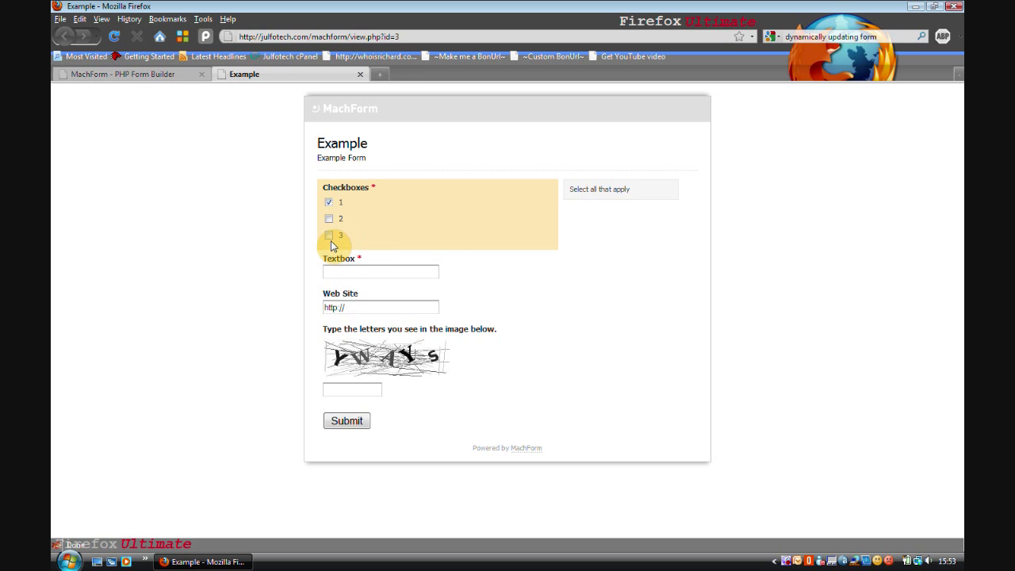
pyautogui.click(329, 235)
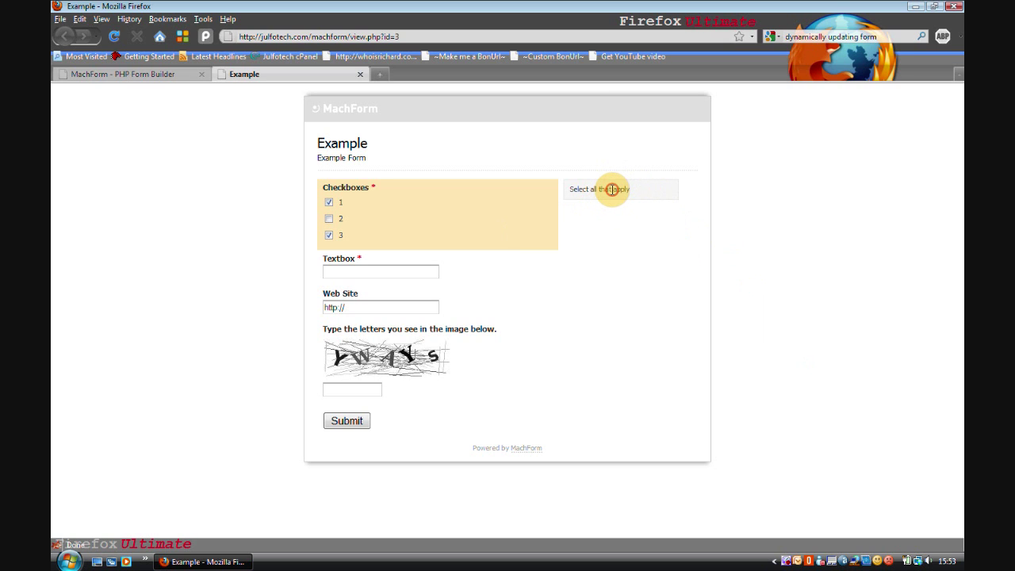
pyautogui.click(424, 268)
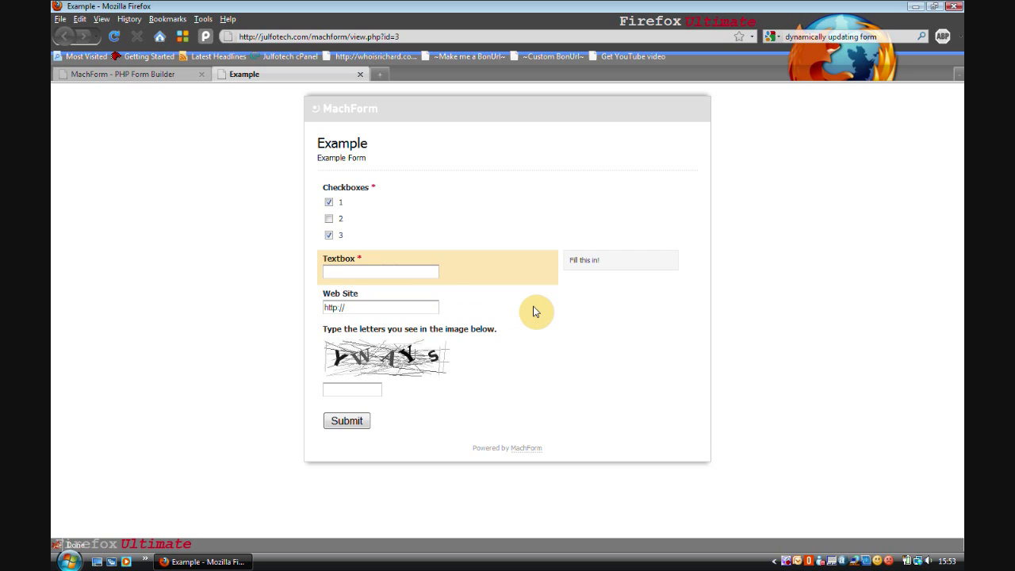
pyautogui.write('hello')
# Enter a web address, answer the captcha, submit, and close the form's tab
pyautogui.click(427, 308)
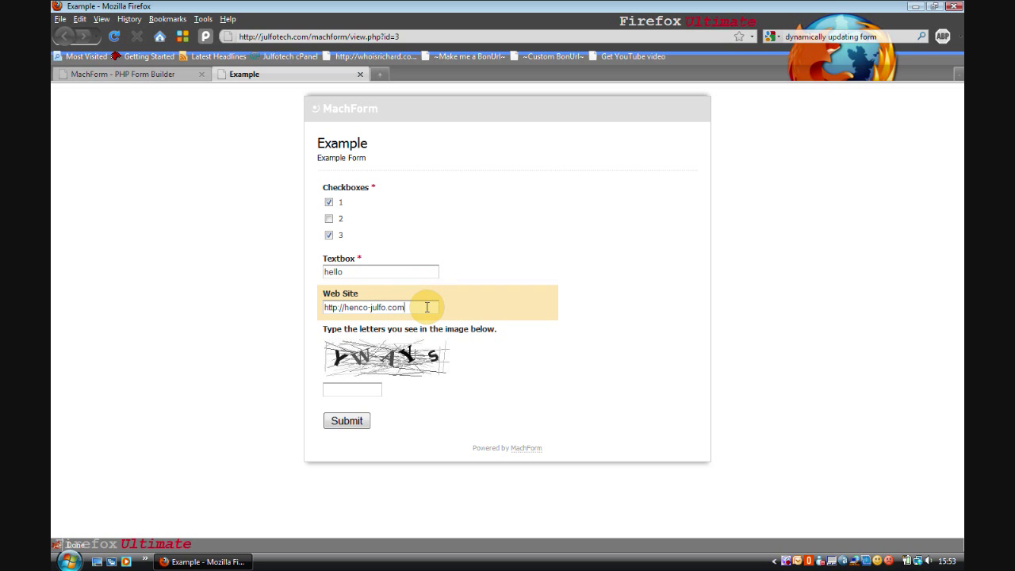
pyautogui.click(357, 387)
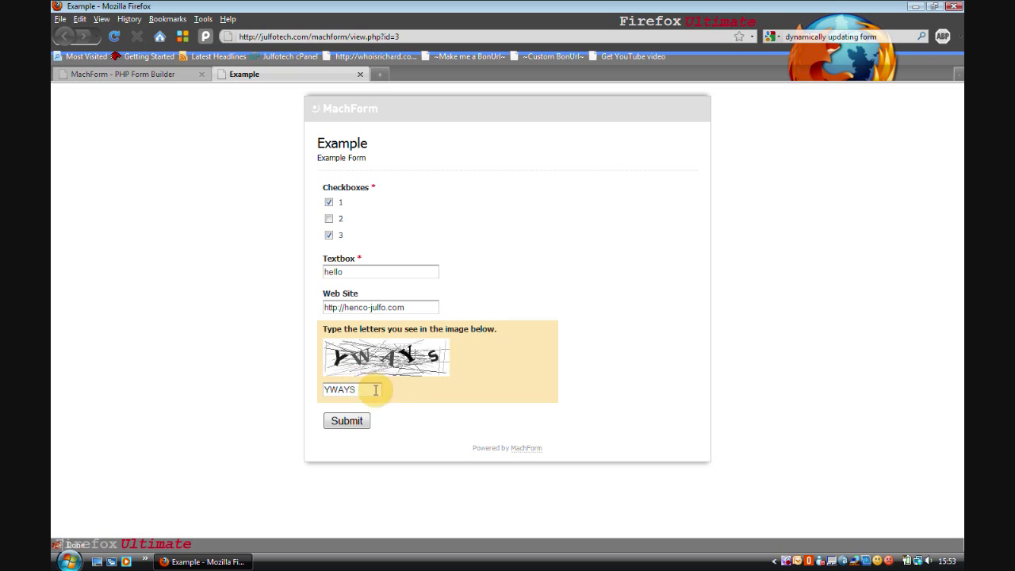
pyautogui.click(361, 419)
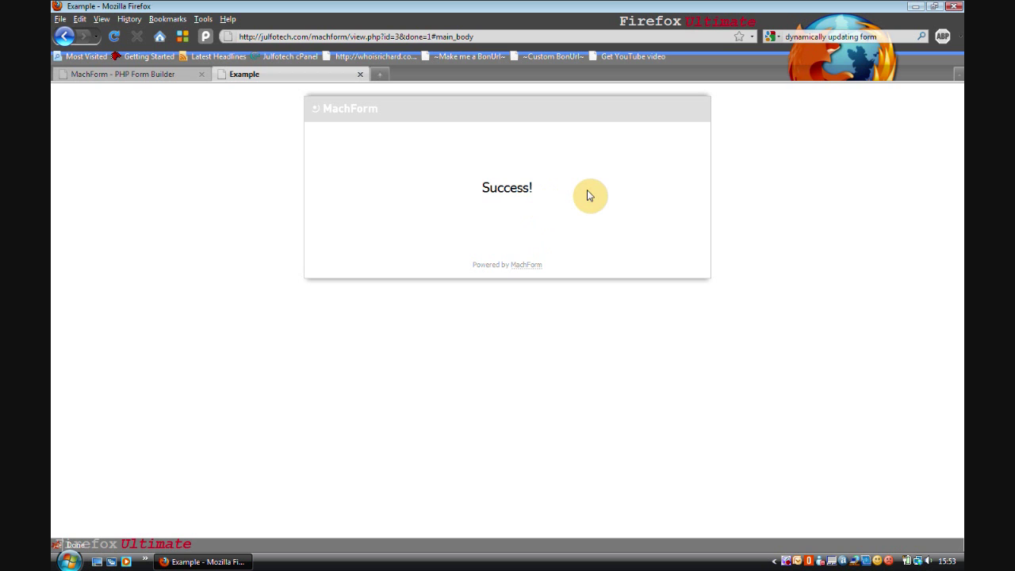
pyautogui.hotkey('ctrl', 'w')
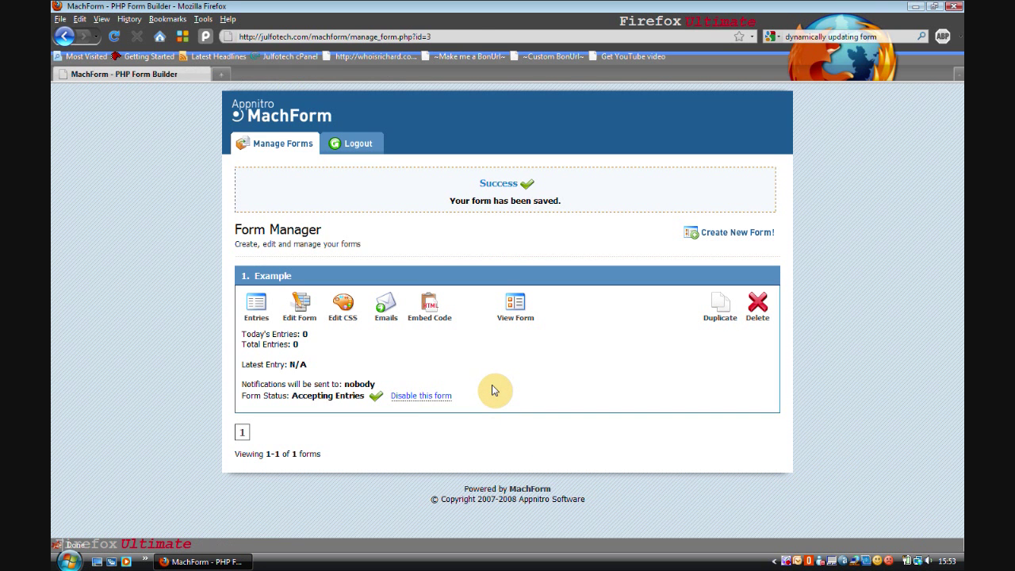
# Delete the single test entry from the Example form's Entries list and return to Manage Forms
pyautogui.click(257, 313)
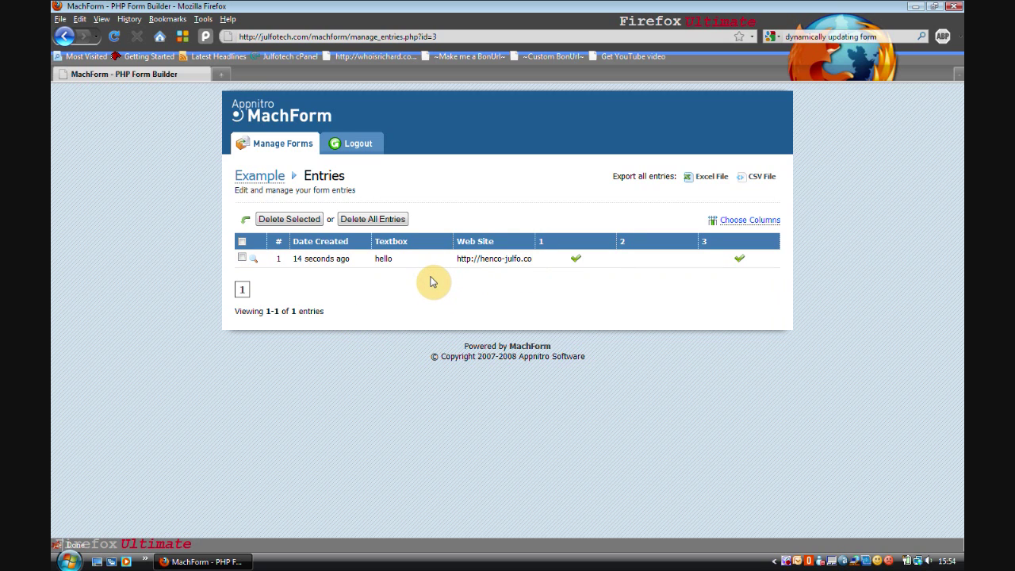
pyautogui.click(242, 258)
pyautogui.click(289, 219)
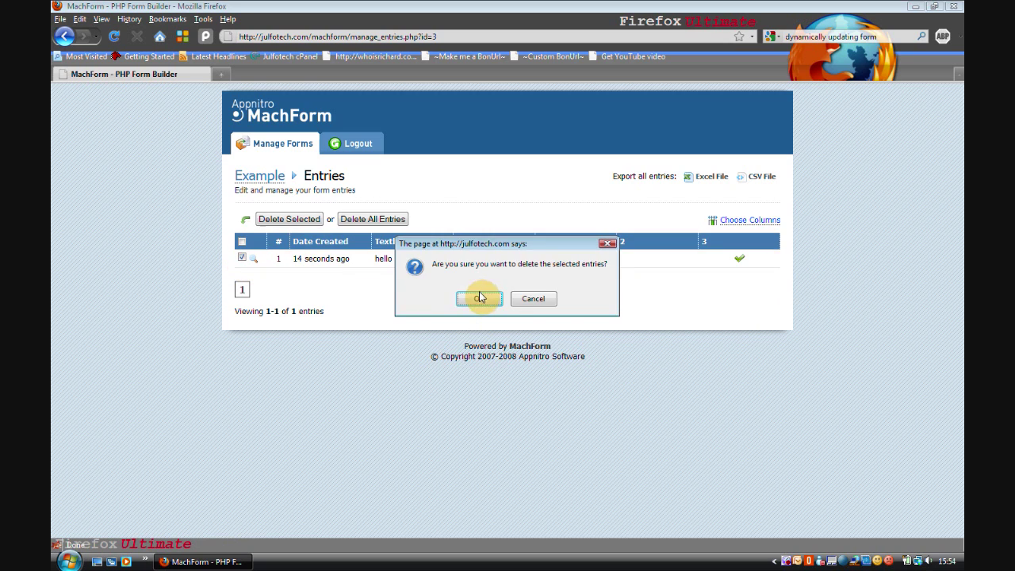
pyautogui.click(480, 297)
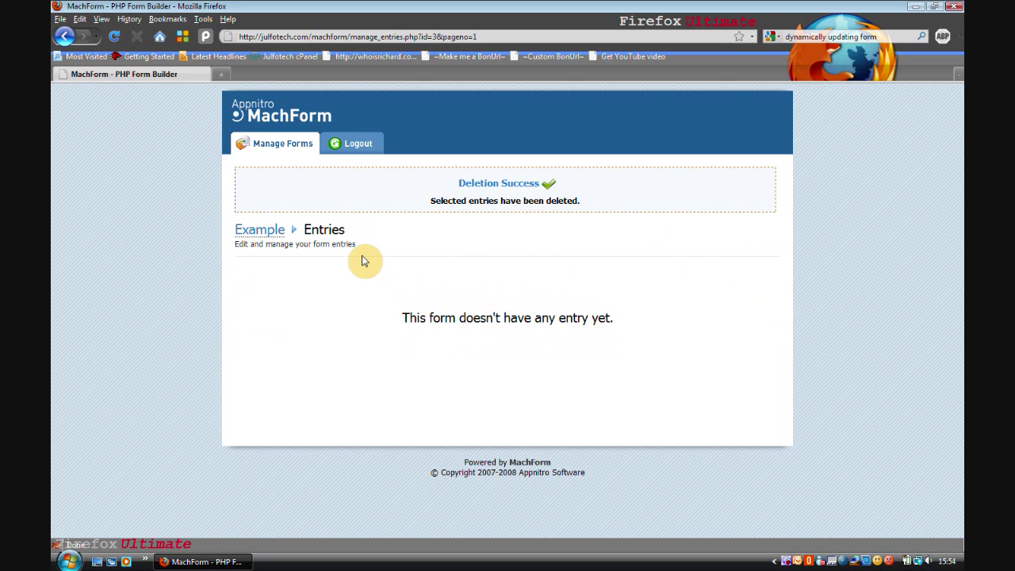
pyautogui.click(274, 146)
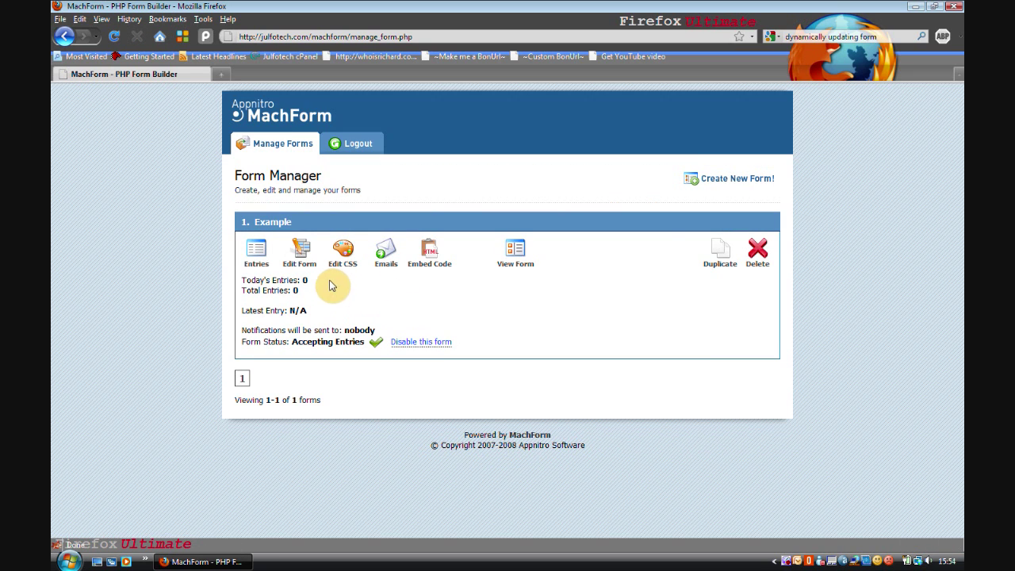
# Enter the owner's e-mail address as the notification recipient, save, and return to Manage Forms
pyautogui.click(389, 264)
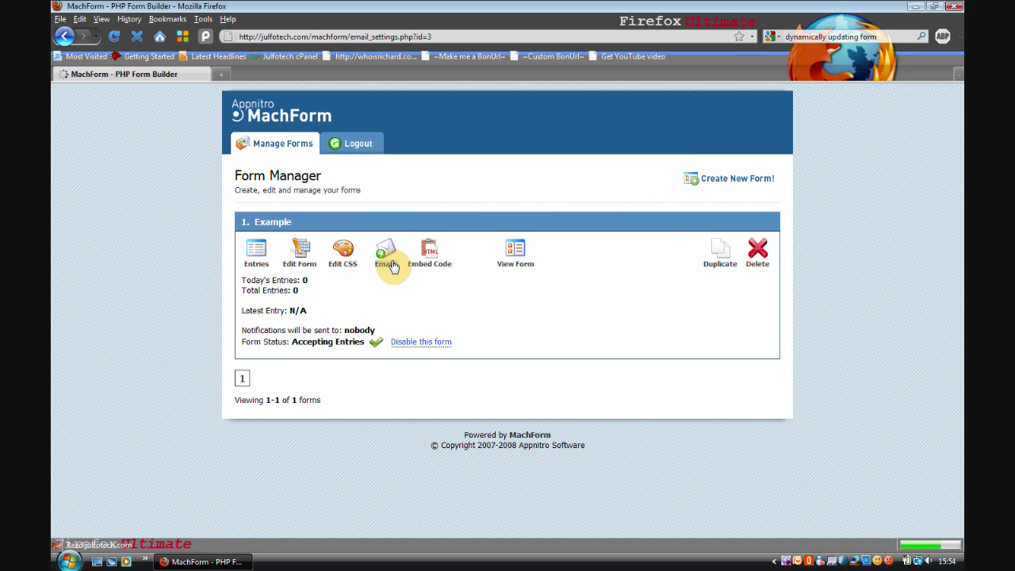
pyautogui.click(342, 291)
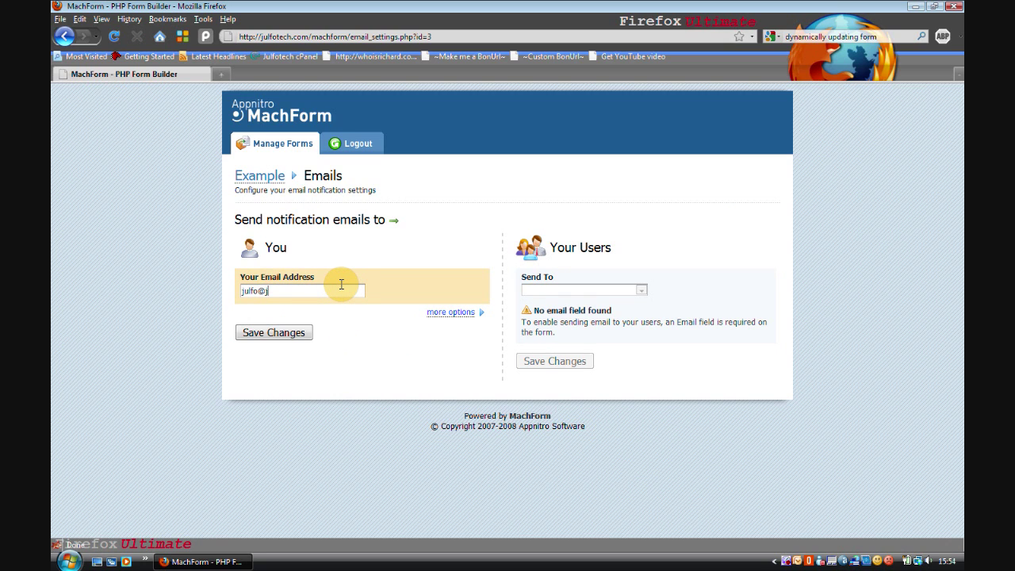
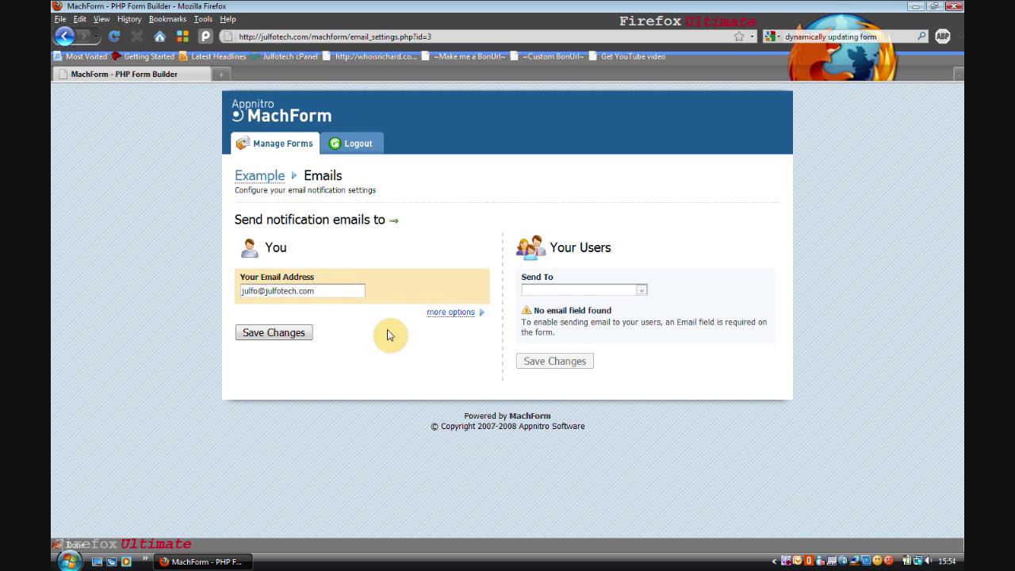
pyautogui.click(302, 337)
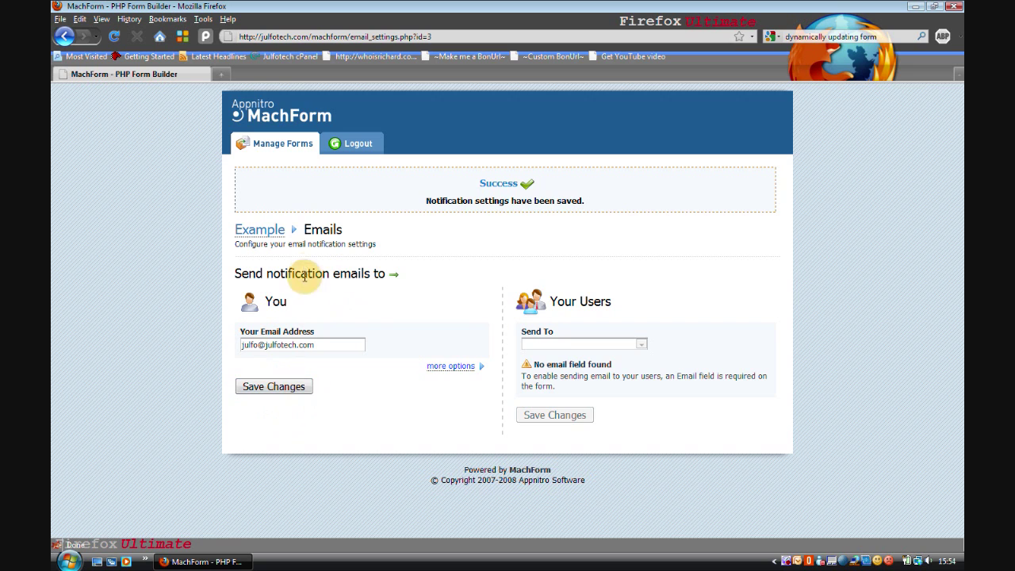
pyautogui.click(287, 140)
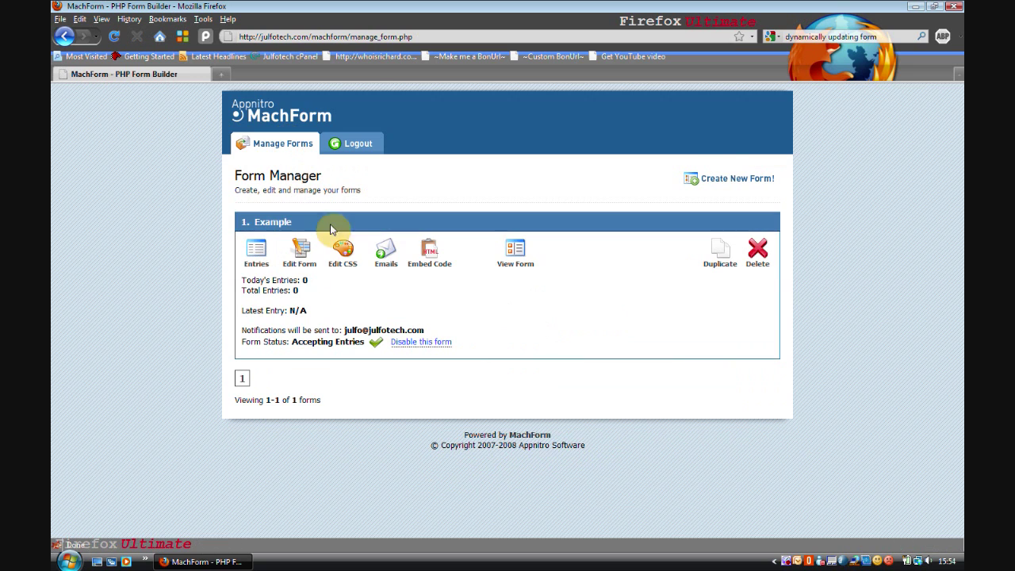
# Fill the live form with box 1, 'fgddfgdfg' and web site 'dfgdfg', then submit
pyautogui.click(514, 252)
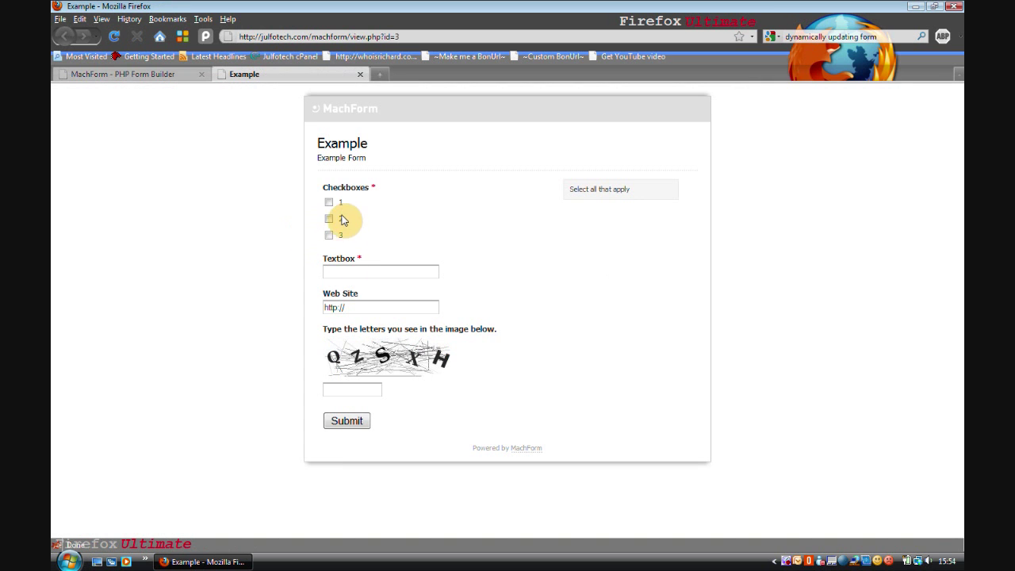
pyautogui.click(328, 204)
pyautogui.click(351, 272)
pyautogui.write('fgddfgdfg')
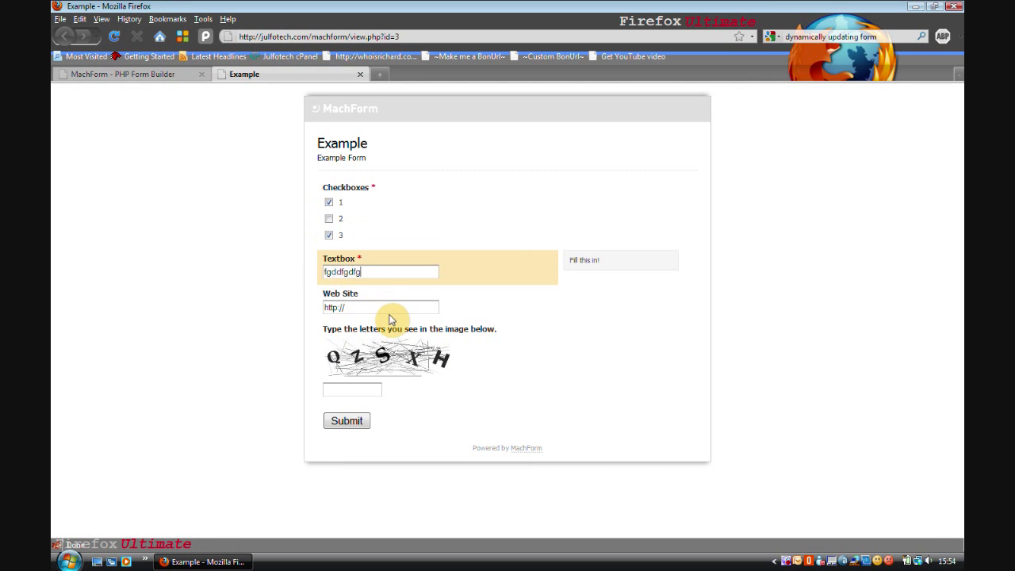
pyautogui.click(390, 309)
pyautogui.write('dfgdfg')
pyautogui.click(364, 394)
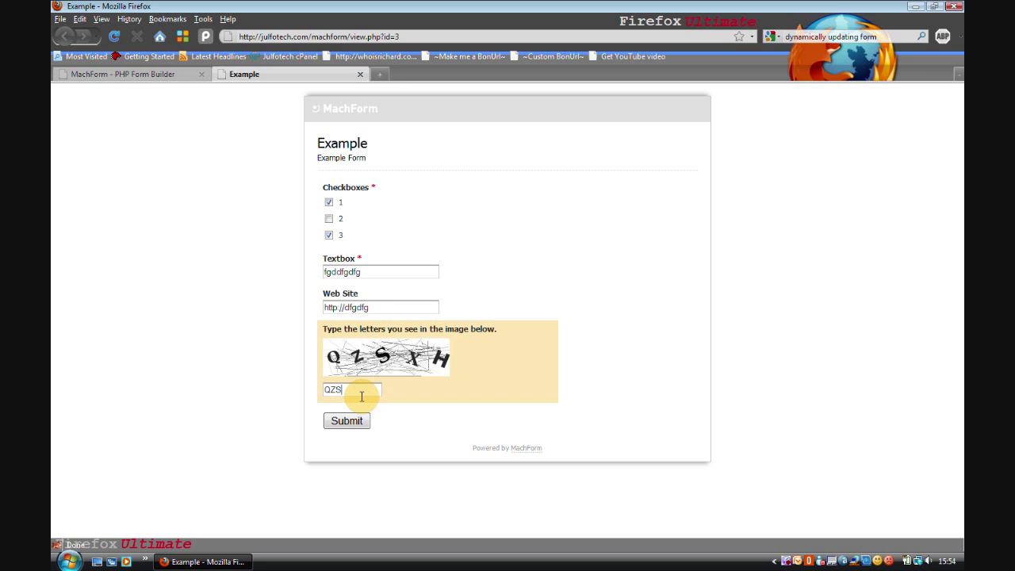
pyautogui.click(349, 420)
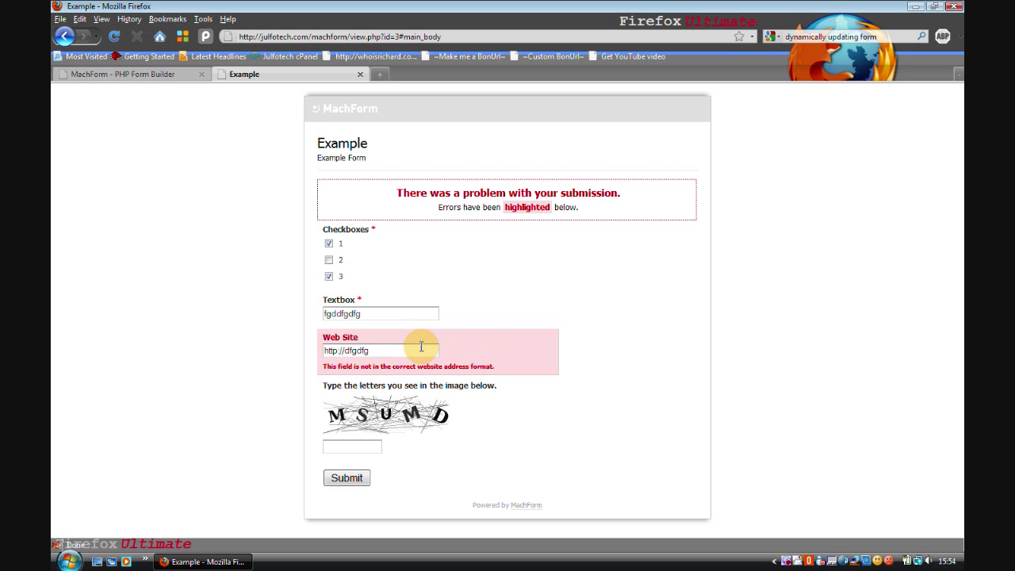
pyautogui.click(361, 444)
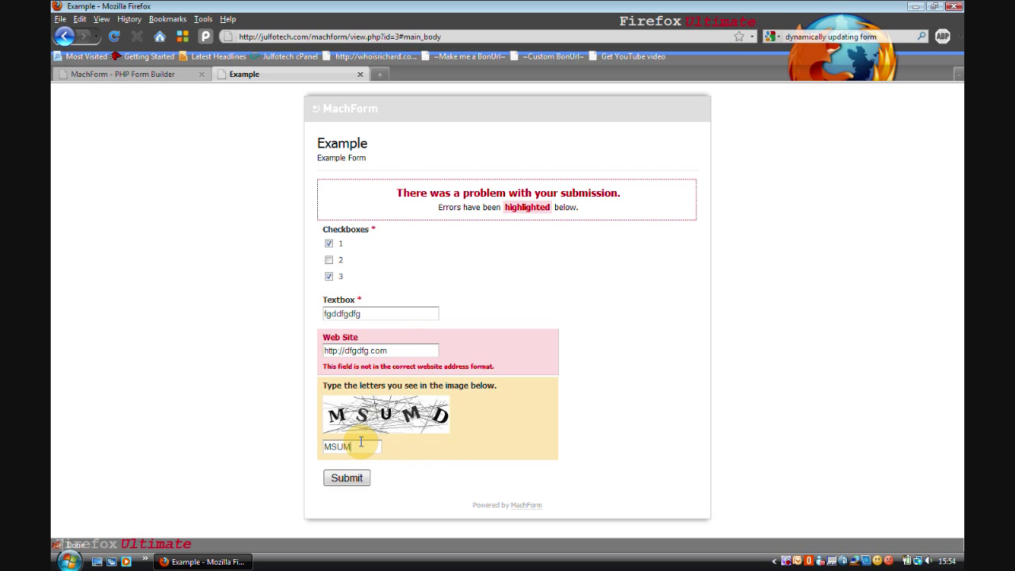
pyautogui.click(346, 478)
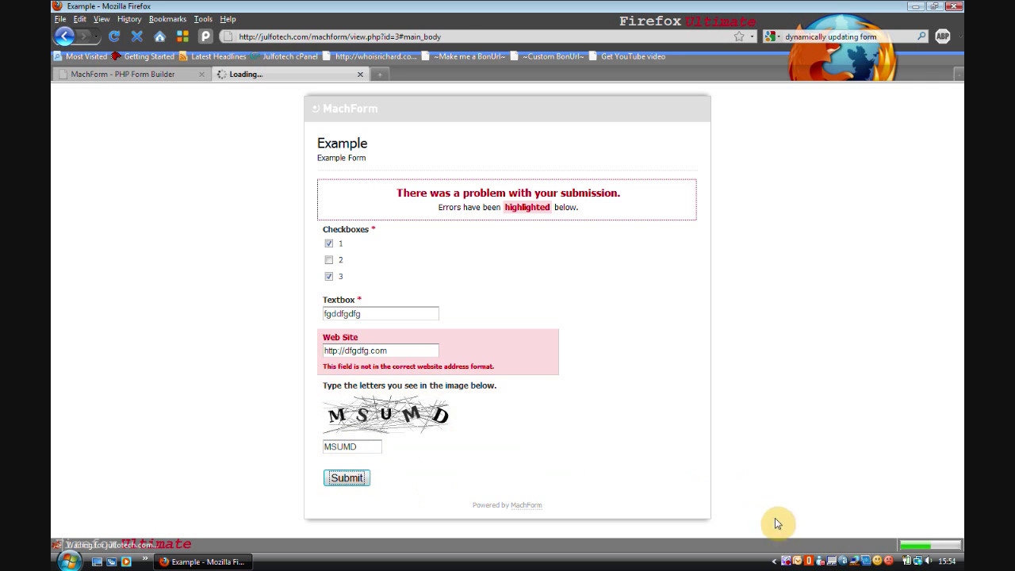
pyautogui.click(809, 561)
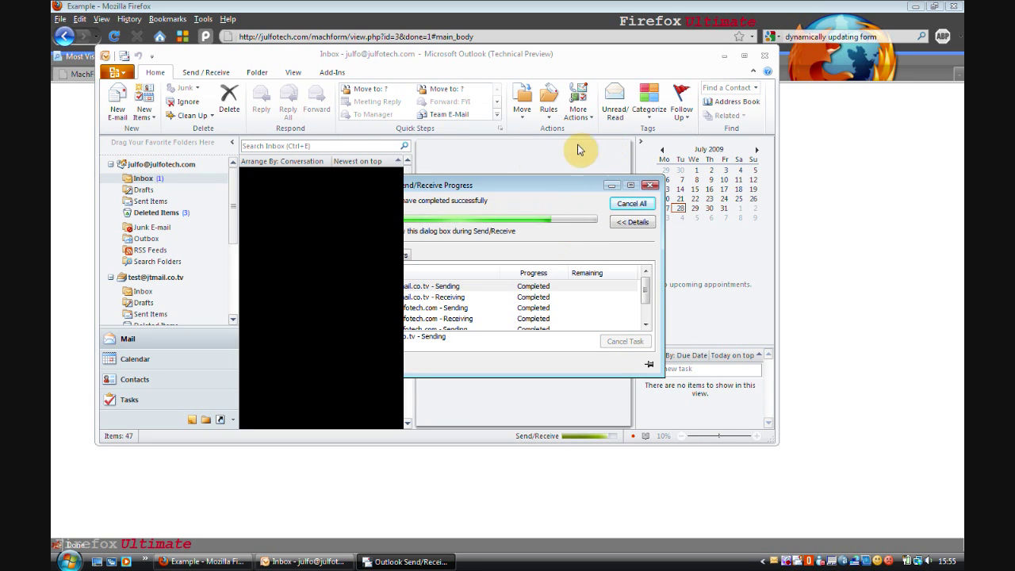
# Read the Example [#2] notification e-mail in Outlook maximized, then close Outlook
pyautogui.click(304, 205)
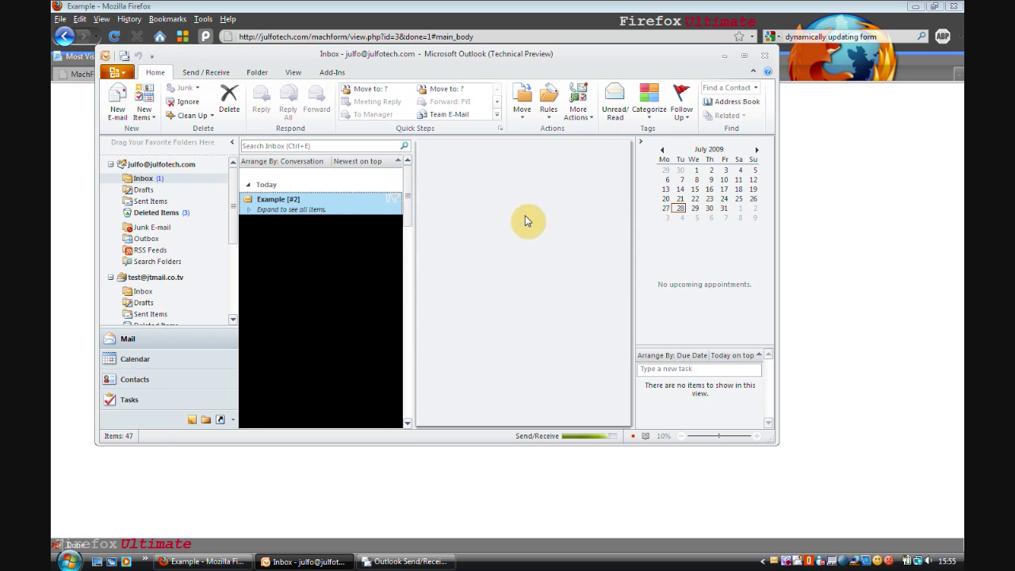
pyautogui.click(742, 57)
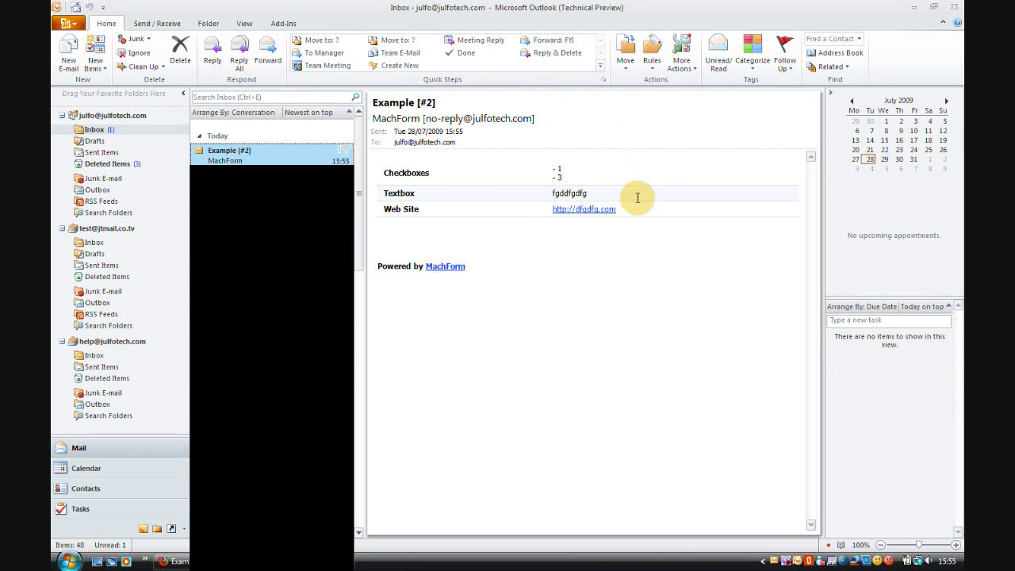
pyautogui.click(956, 6)
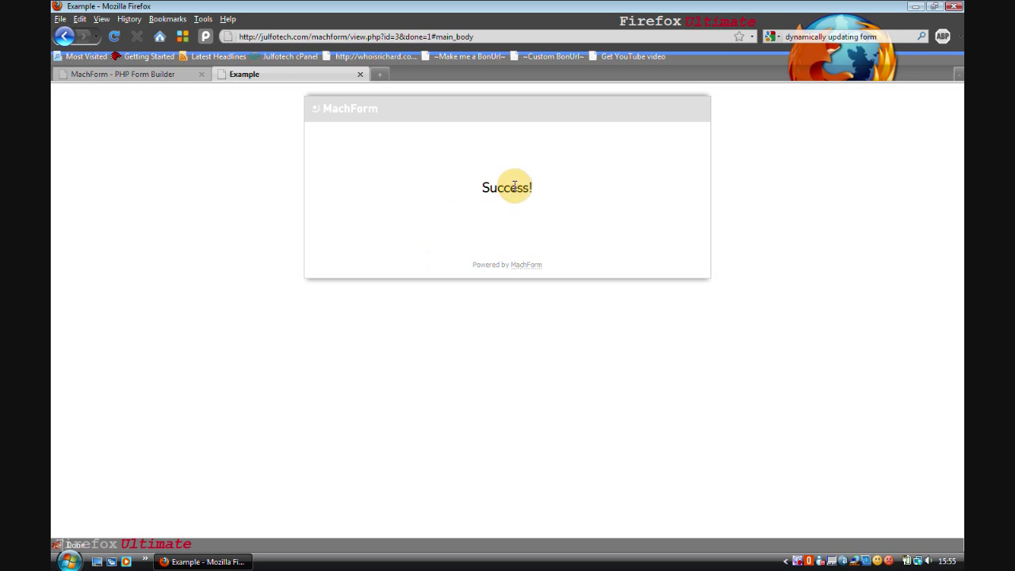
# Close the Example form tab and follow the Form Manager's MachForm footer link to appnitro.com
pyautogui.click(361, 73)
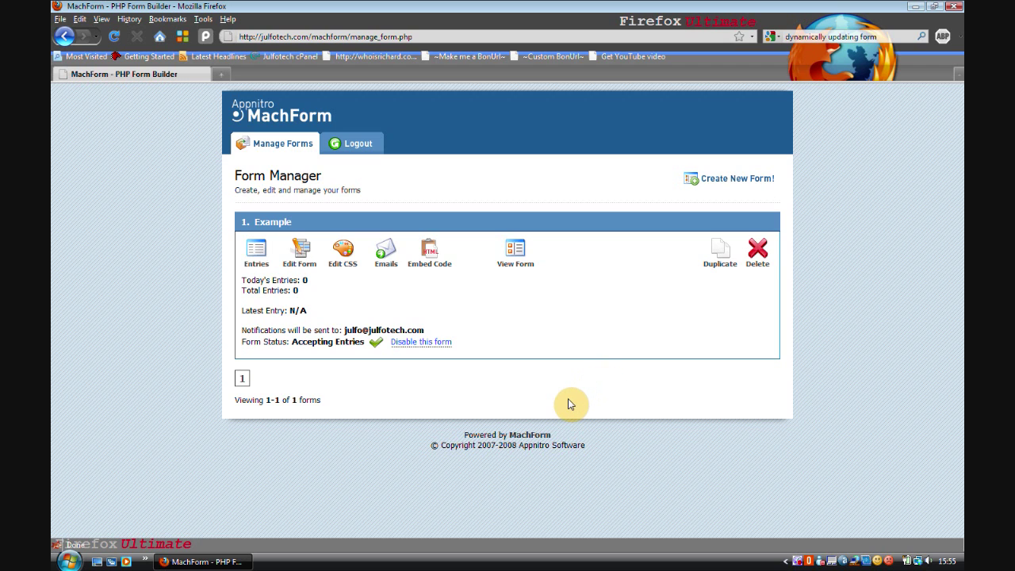
pyautogui.click(526, 435)
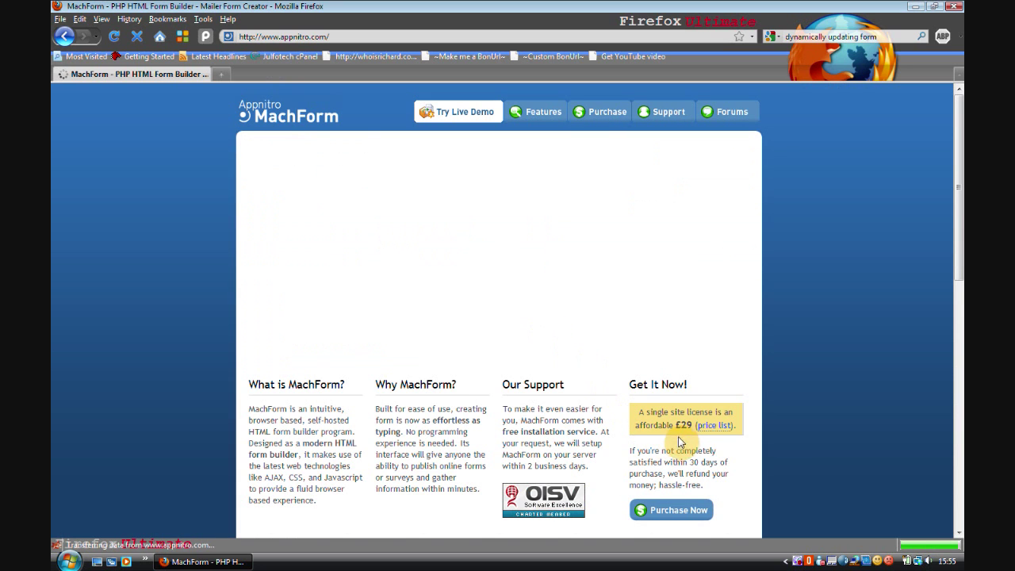
# Return to the MachForm homepage via the Form Manager footer and open its Purchase Now licence page
pyautogui.click(59, 38)
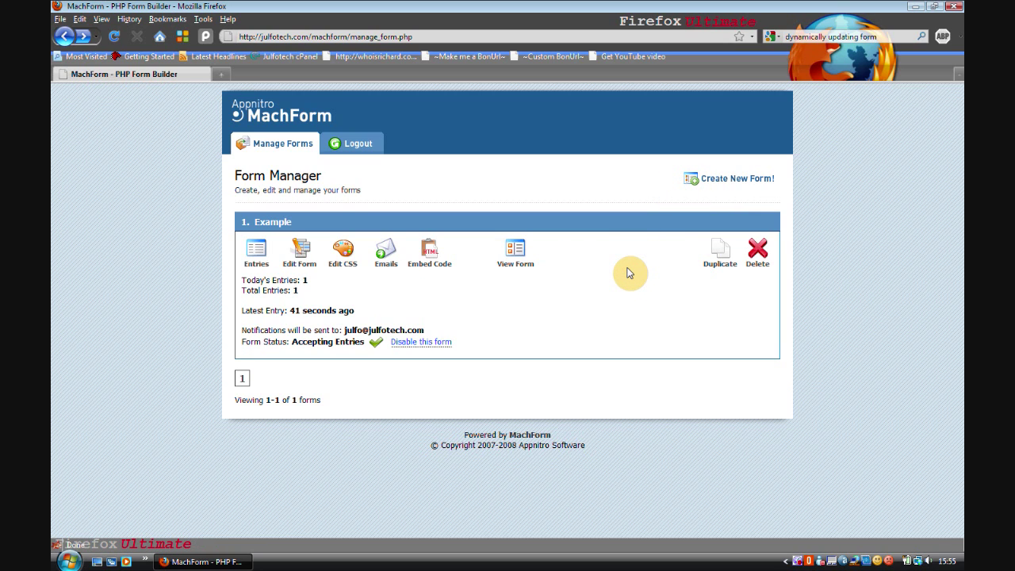
pyautogui.click(532, 435)
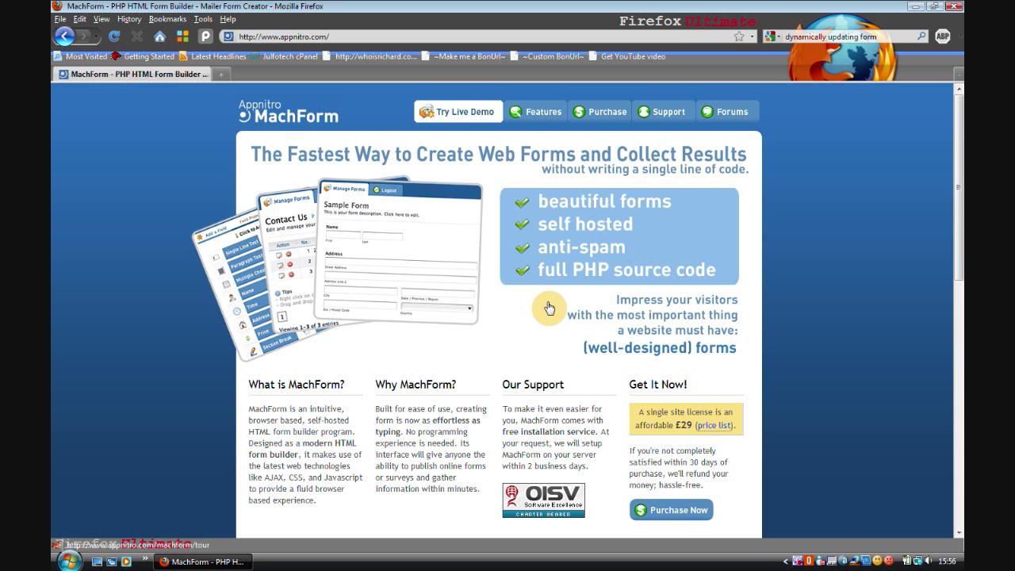
pyautogui.scroll(-3, 516, 345)
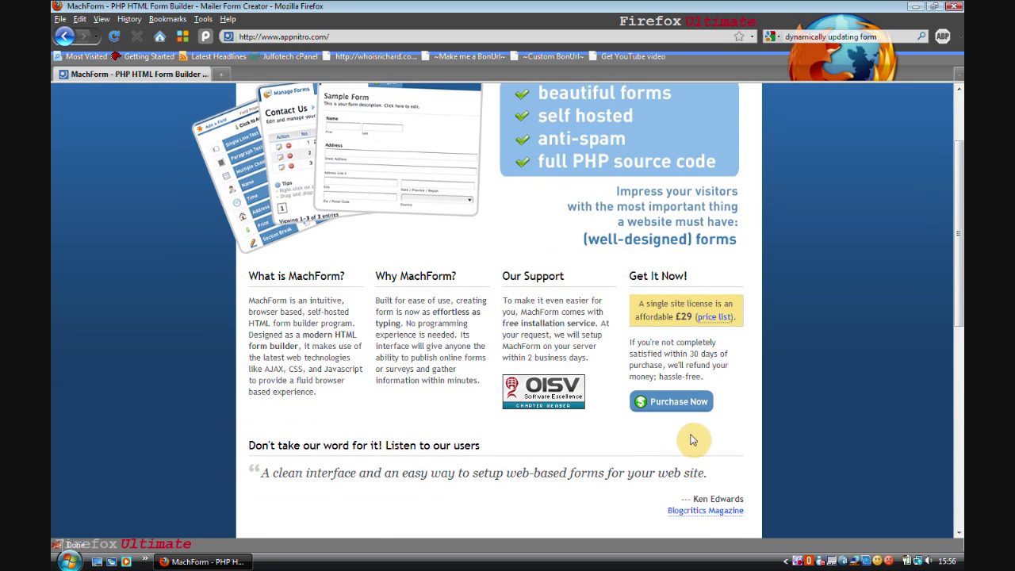
pyautogui.click(674, 404)
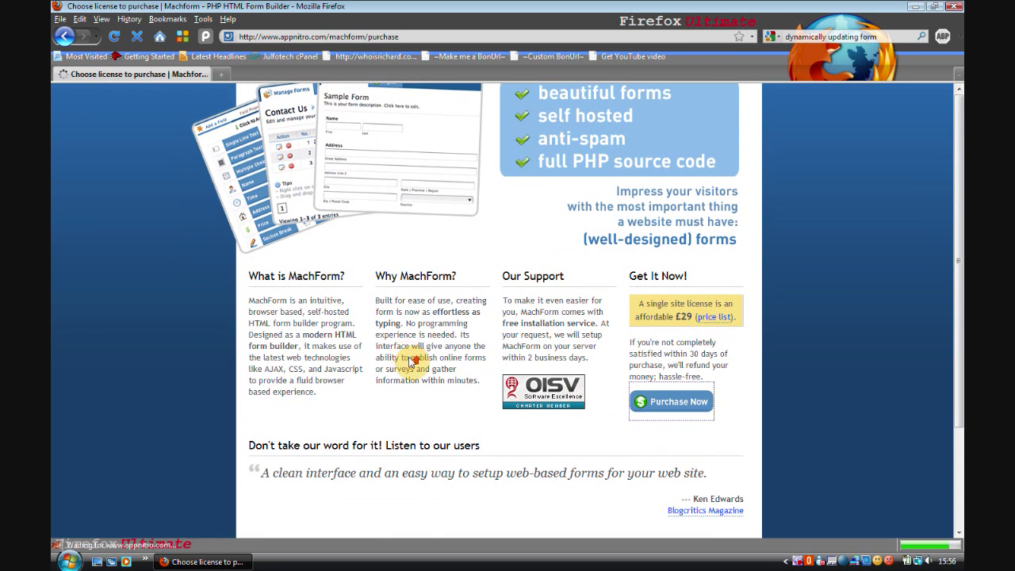